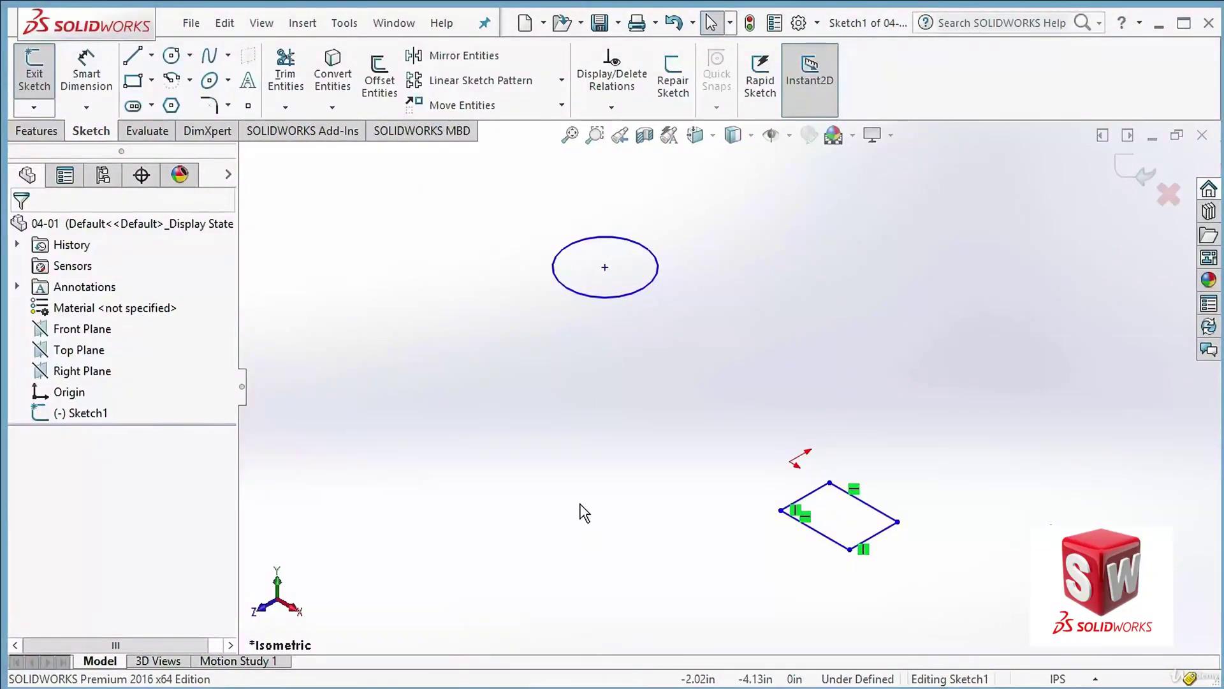
# In Top view, drag the circle by its centre point to the right, closer to the rectangle.
pyautogui.click(562, 105)
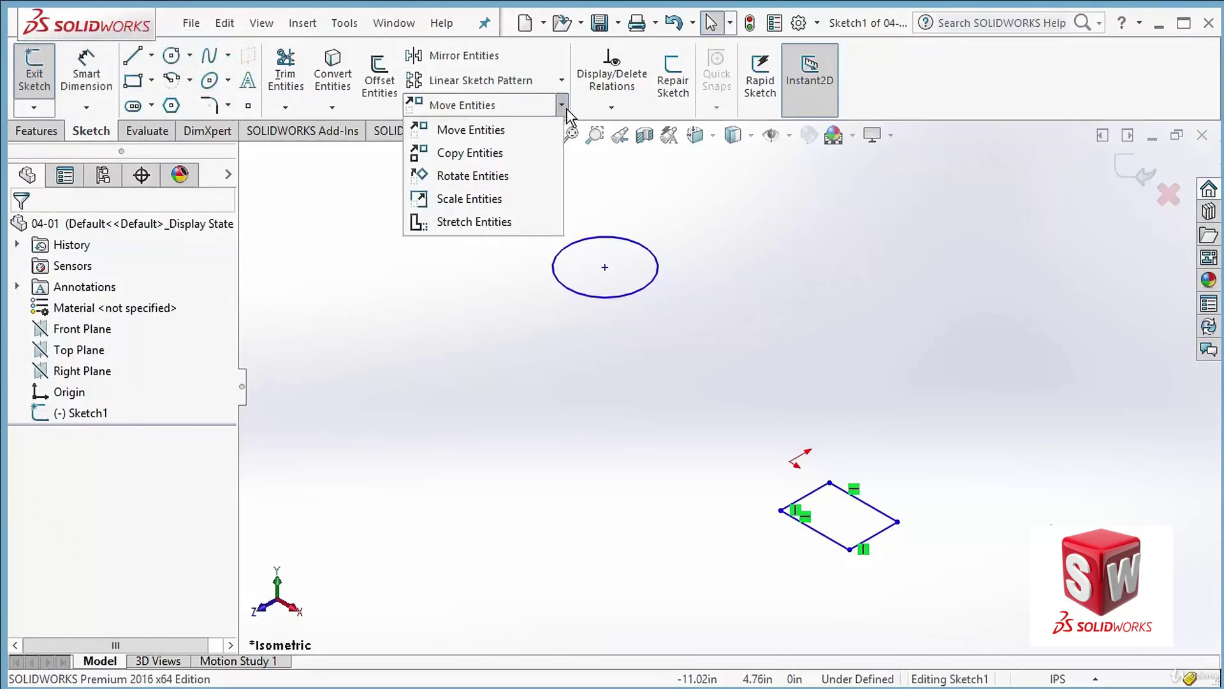
pyautogui.click(565, 108)
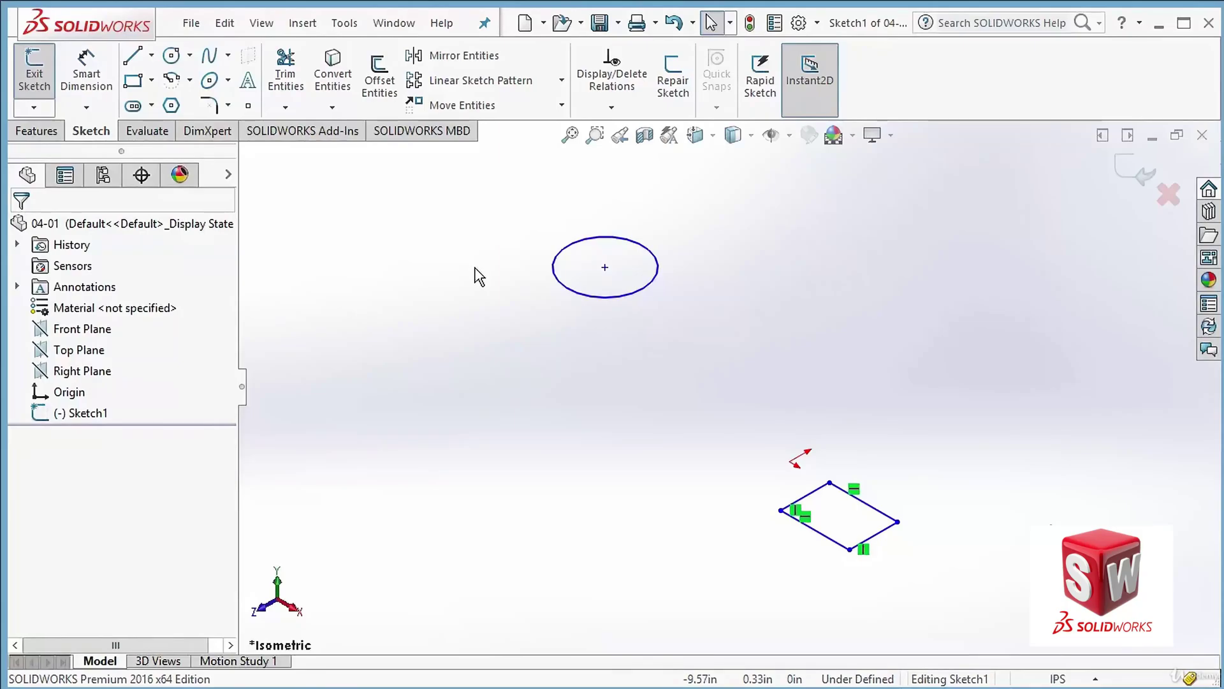
pyautogui.hotkey('ctrl', '5')
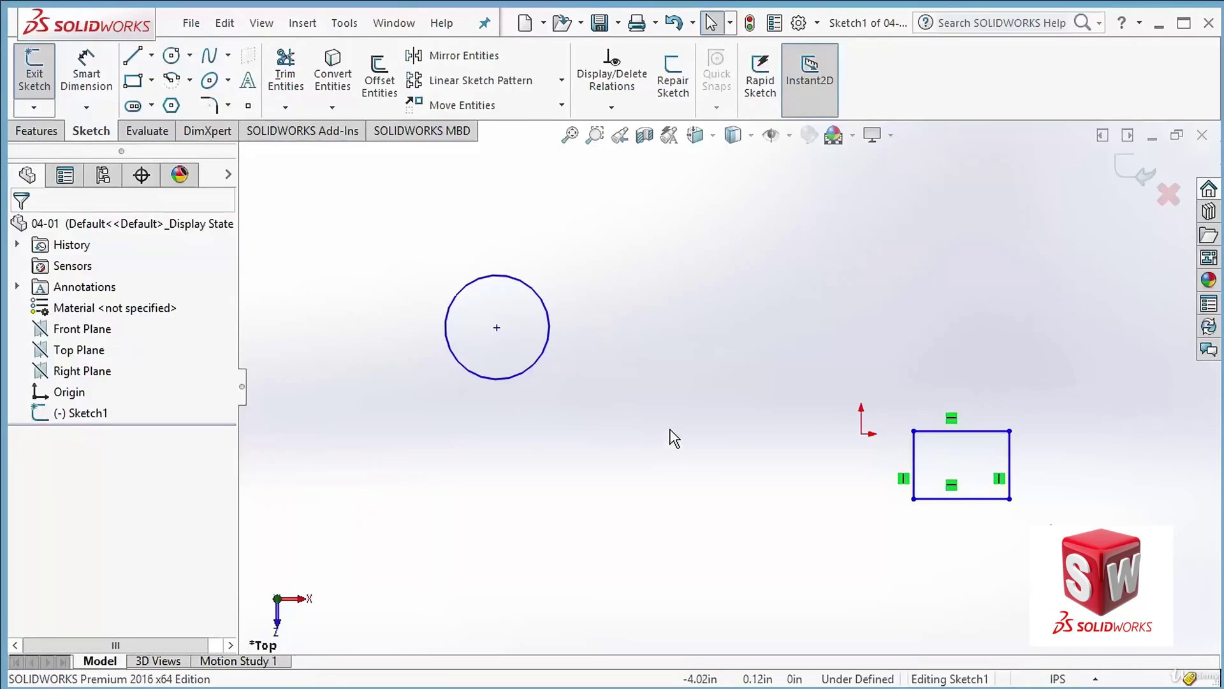
pyautogui.click(497, 329)
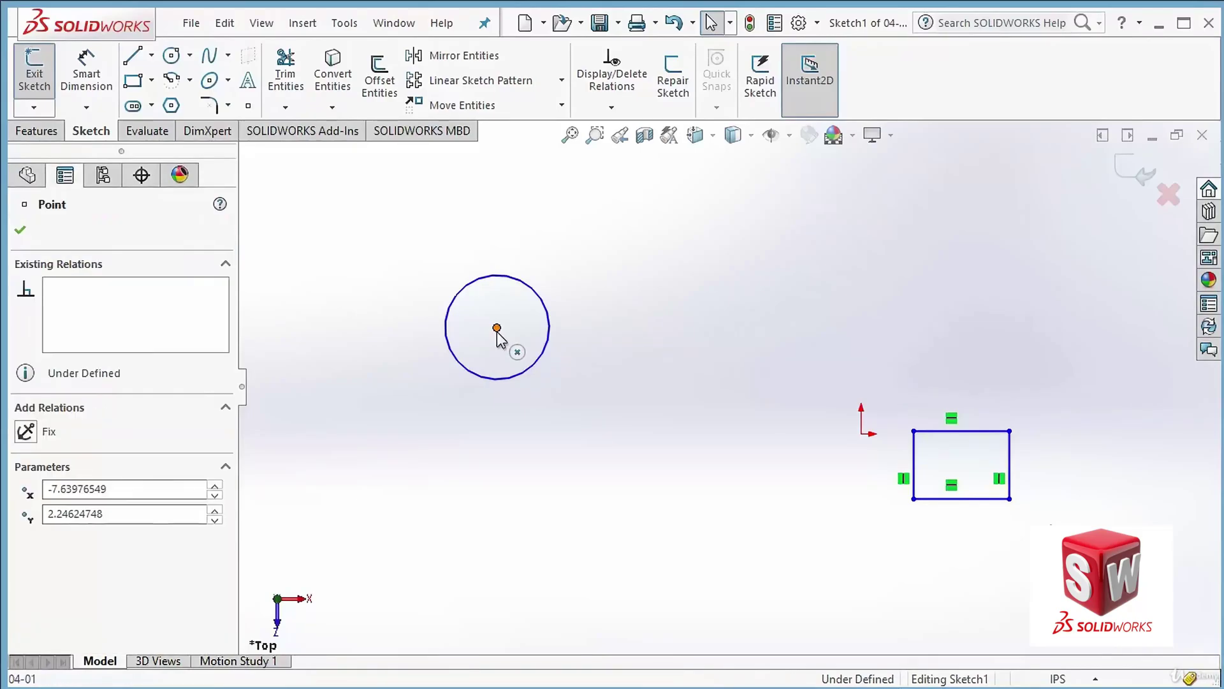
pyautogui.moveTo(497, 330); pyautogui.dragTo(606, 400)
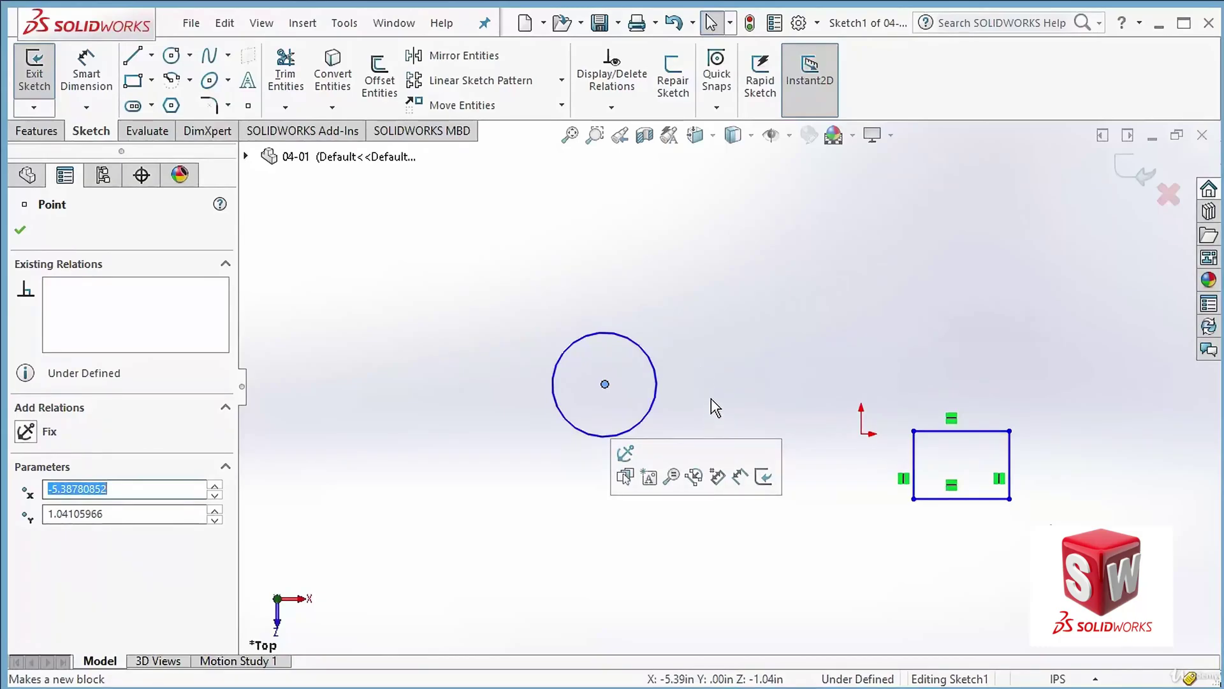
pyautogui.press('Escape')
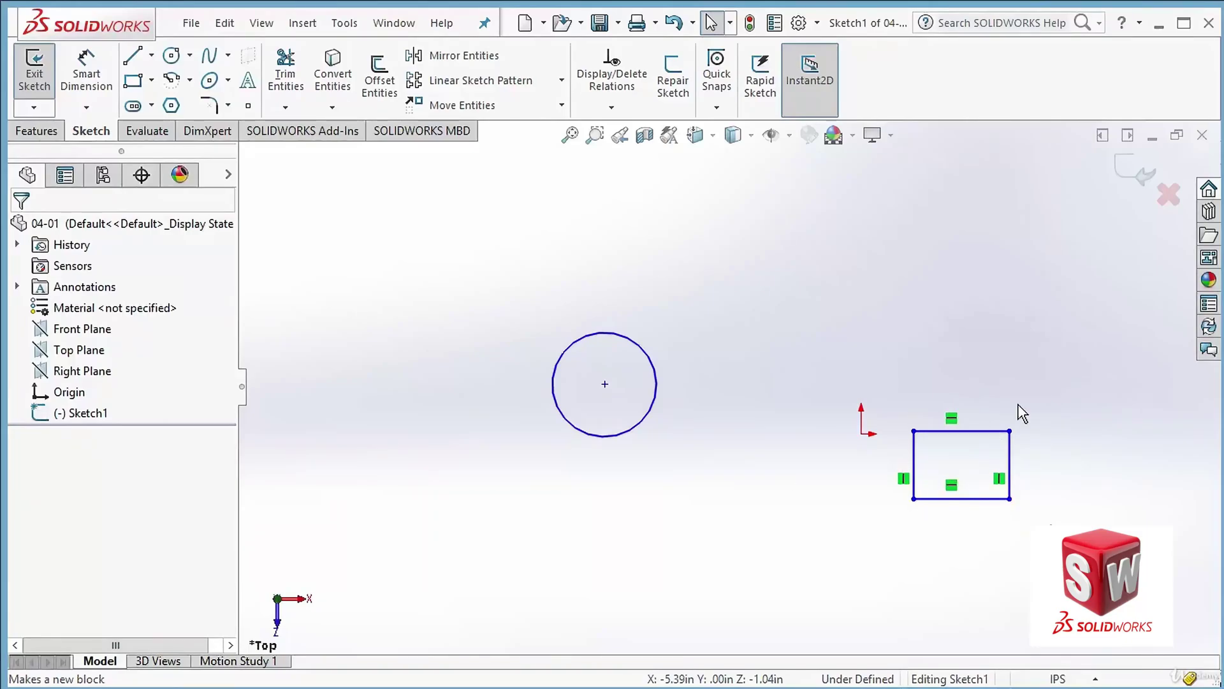
# Box-select the rectangle's lines, drag the rectangle up-left above the origin, then select the circle.
pyautogui.moveTo(1061, 399); pyautogui.dragTo(880, 545)
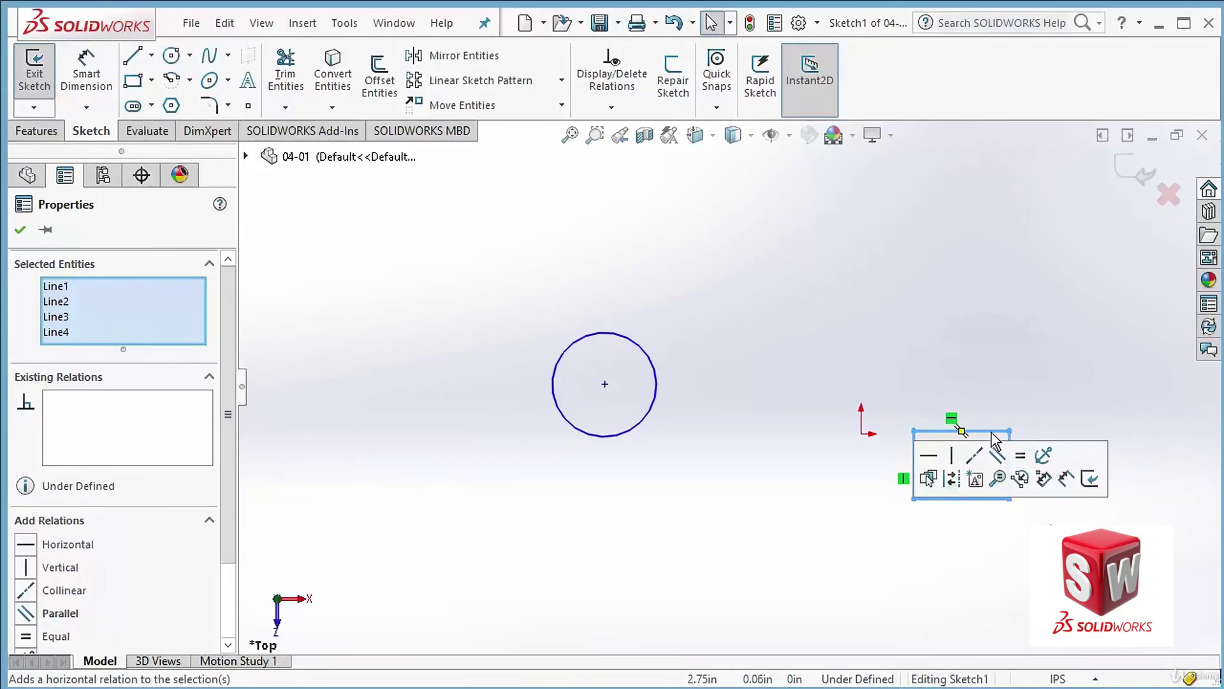
pyautogui.moveTo(980, 429); pyautogui.dragTo(855, 293)
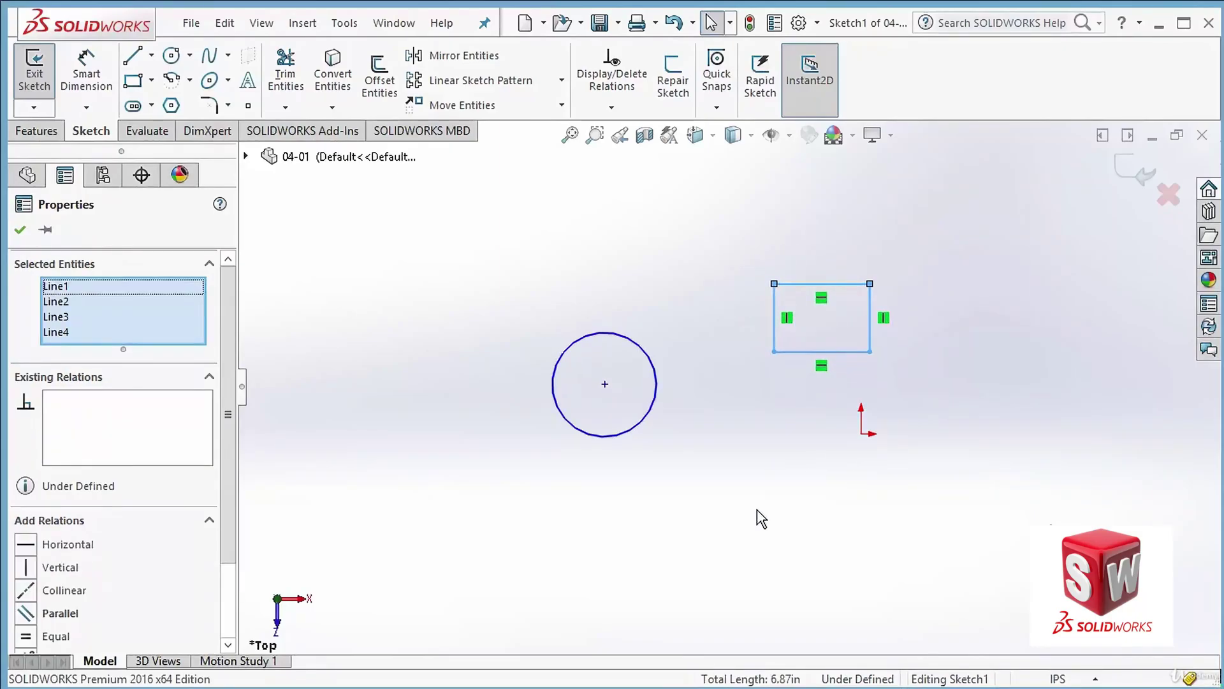
pyautogui.click(790, 514)
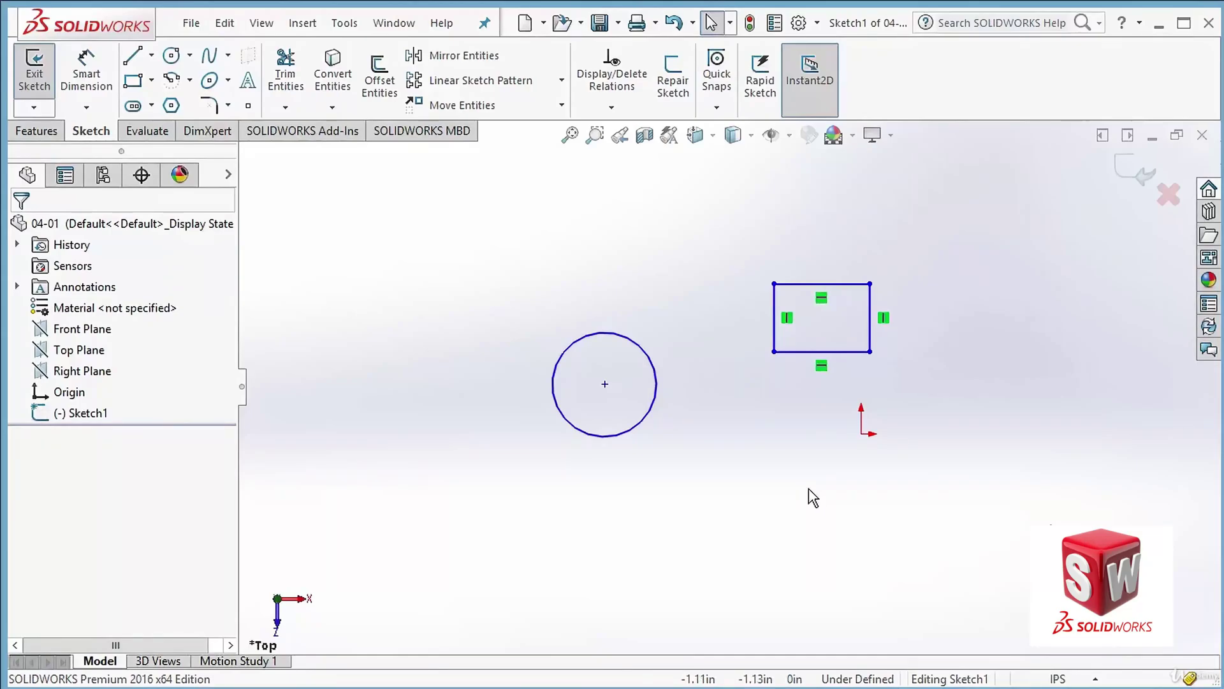
pyautogui.click(653, 373)
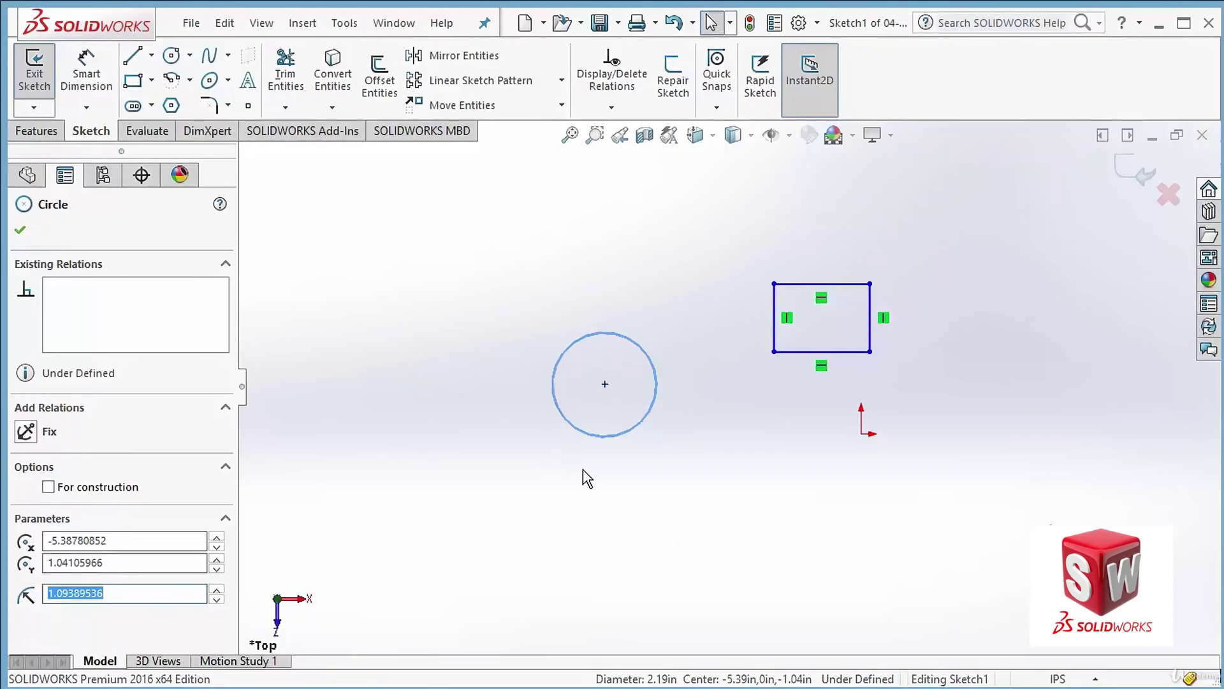
# Start Move Entities with the circle (Arc1) listed as the entity to move.
pyautogui.click(472, 101)
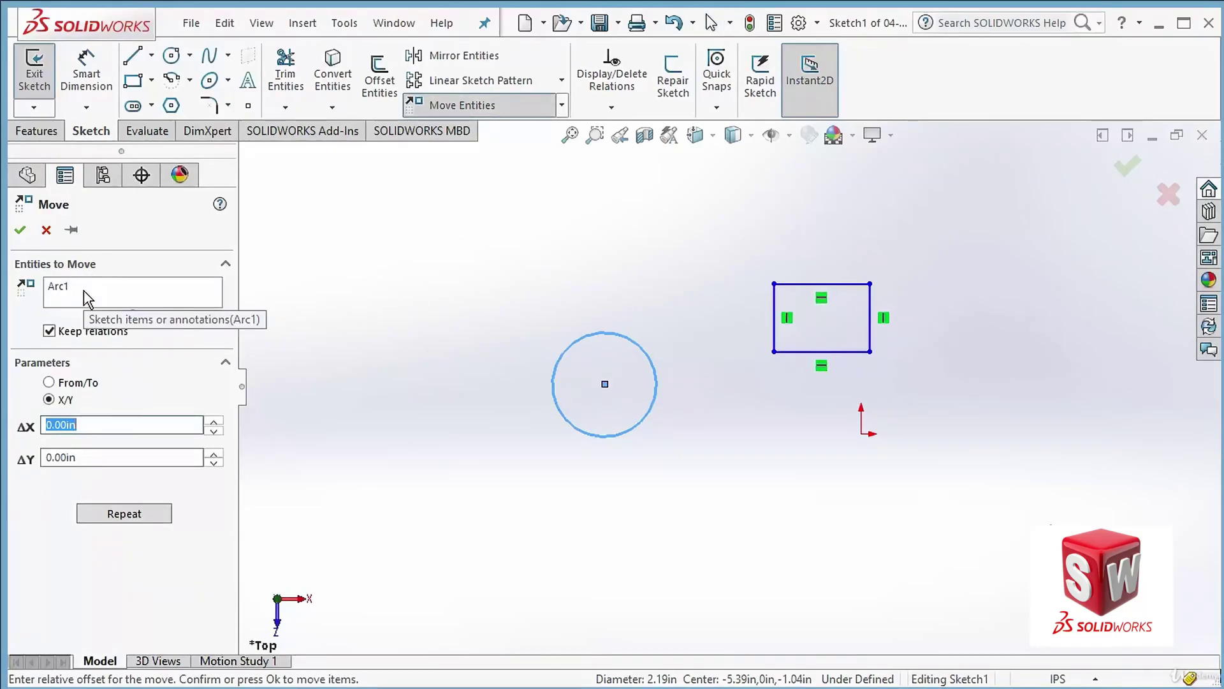
pyautogui.moveTo(25, 262); pyautogui.dragTo(239, 322)
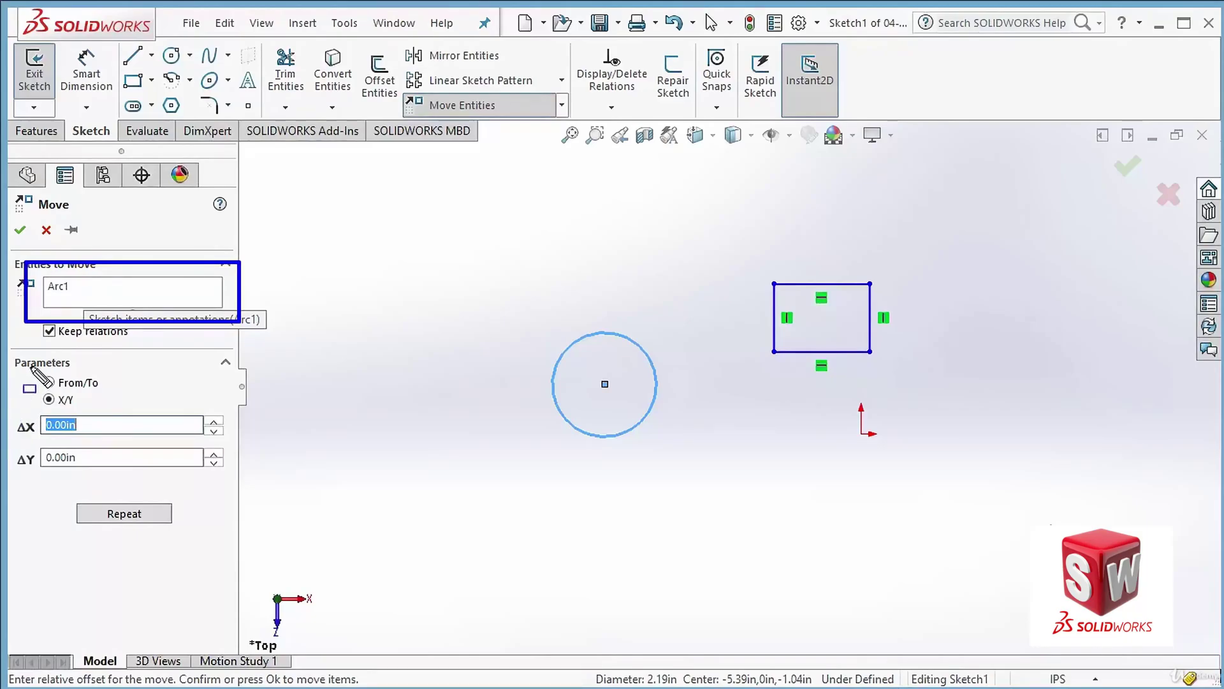
pyautogui.moveTo(37, 376); pyautogui.dragTo(127, 390)
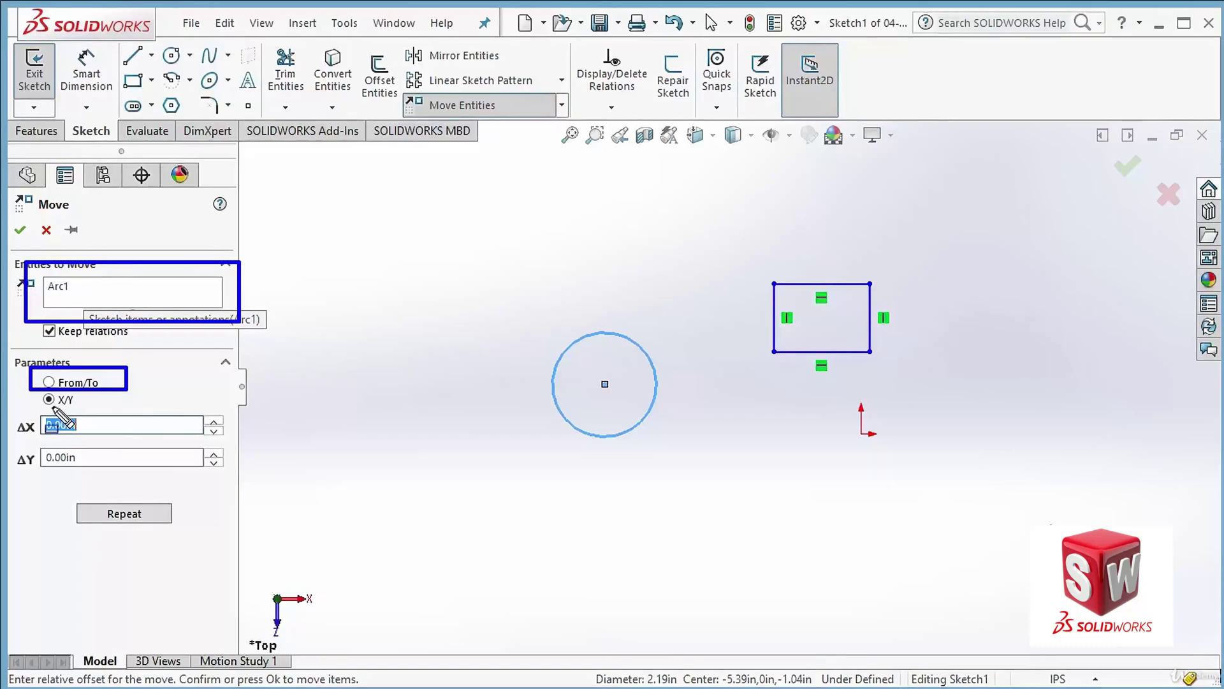
pyautogui.moveTo(28, 391)
pyautogui.mouseDown()
pyautogui.moveTo(57, 408)
pyautogui.moveTo(142, 411)
pyautogui.moveTo(141, 475)
pyautogui.mouseUp()
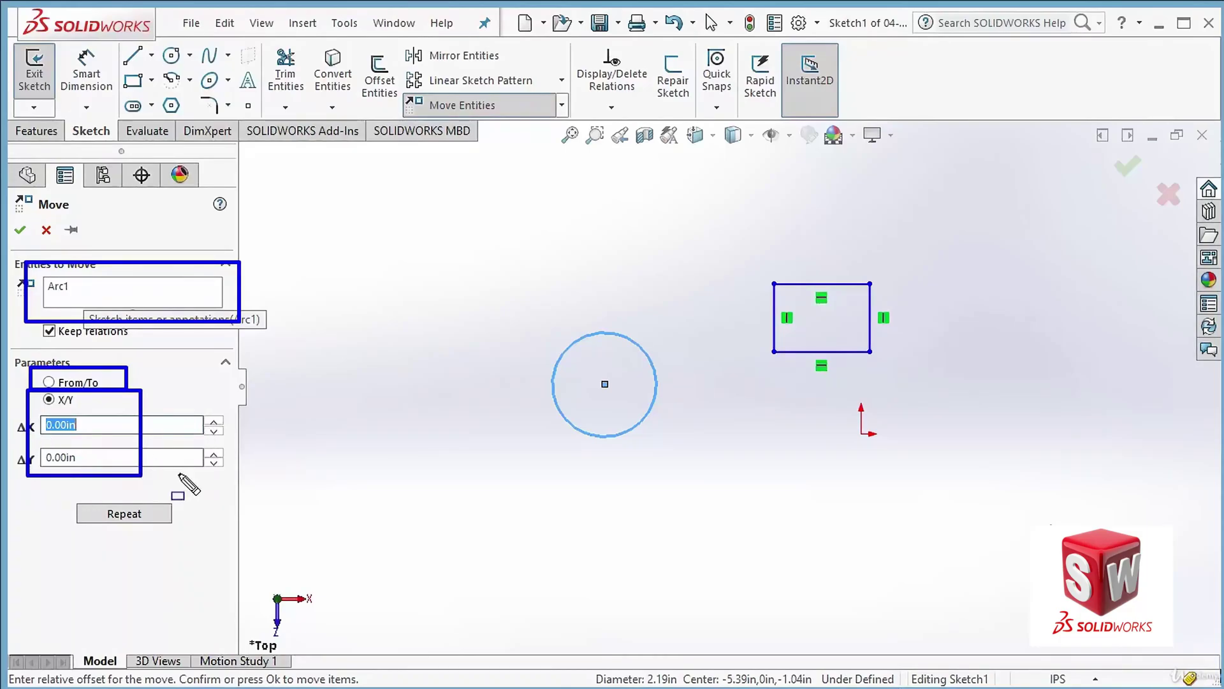
pyautogui.press('Escape')
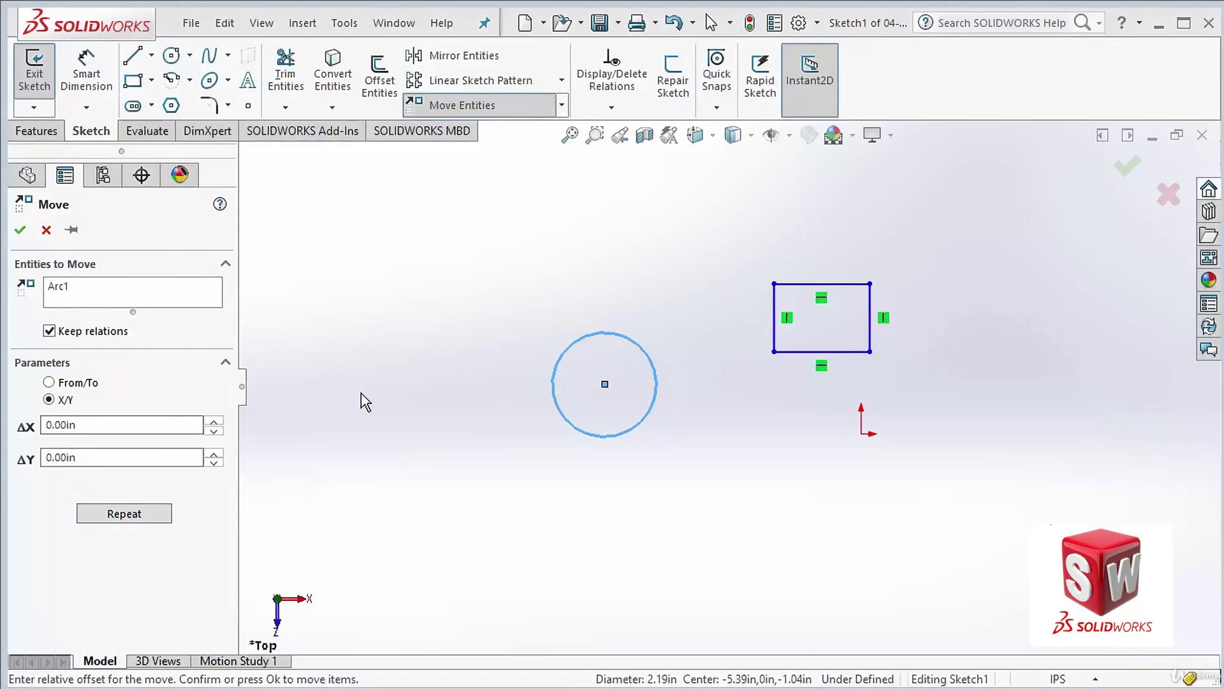
# Use a From/To move to shift the circle from its centre to a spot down and left.
pyautogui.click(77, 384)
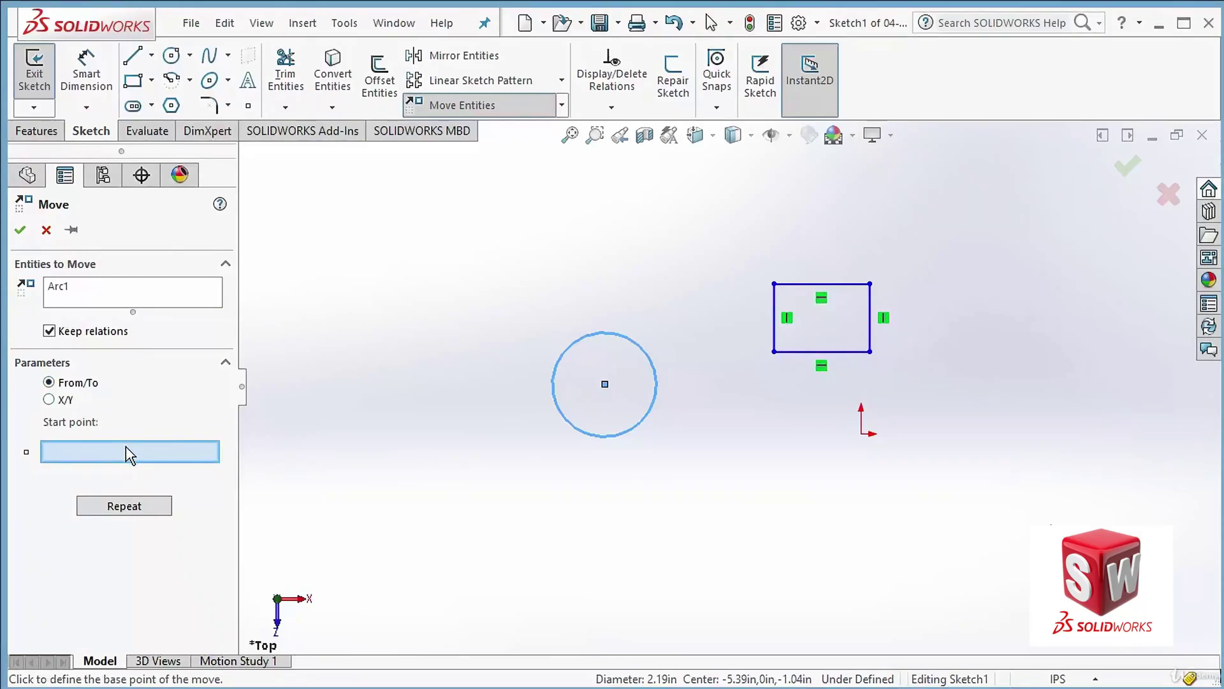
pyautogui.click(604, 384)
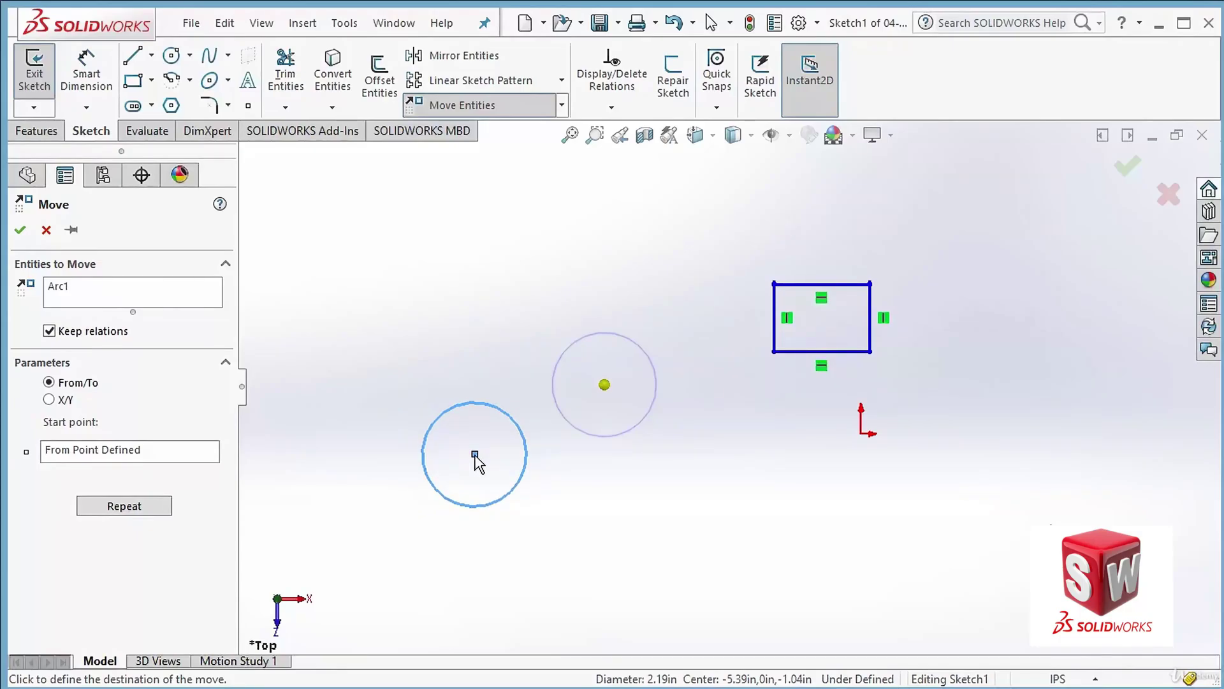
pyautogui.click(472, 449)
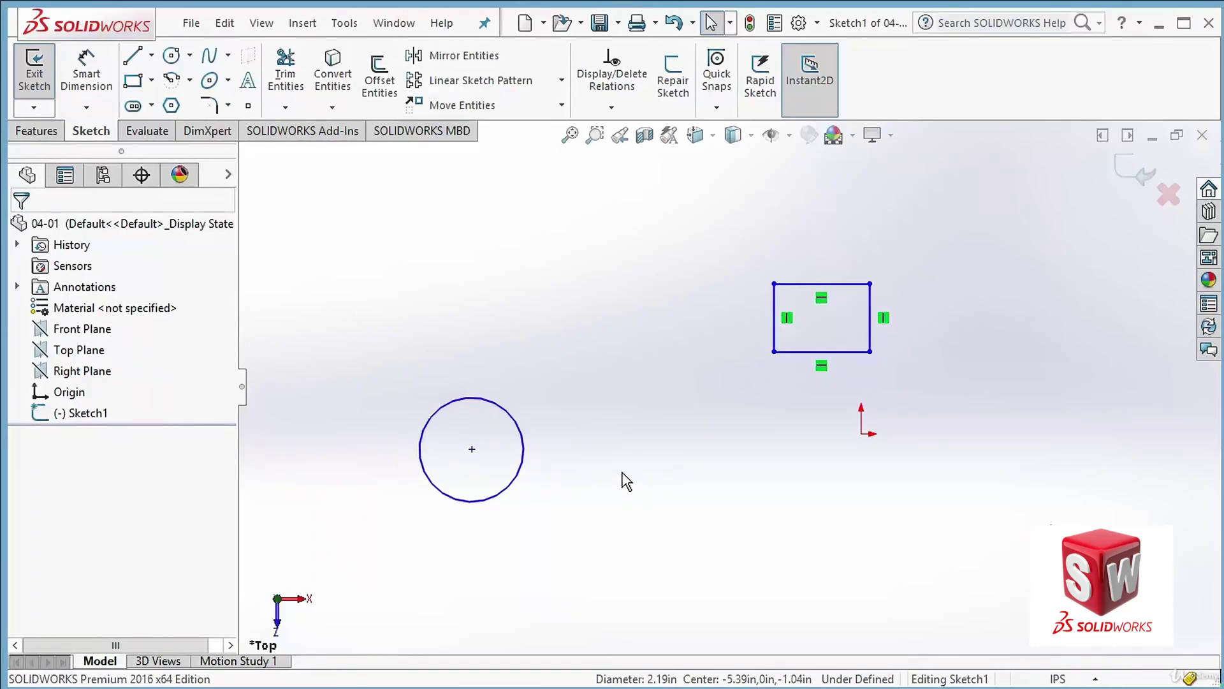
# Move the circle From/To, from the sketch origin to the rectangle's lower-left corner.
pyautogui.click(518, 426)
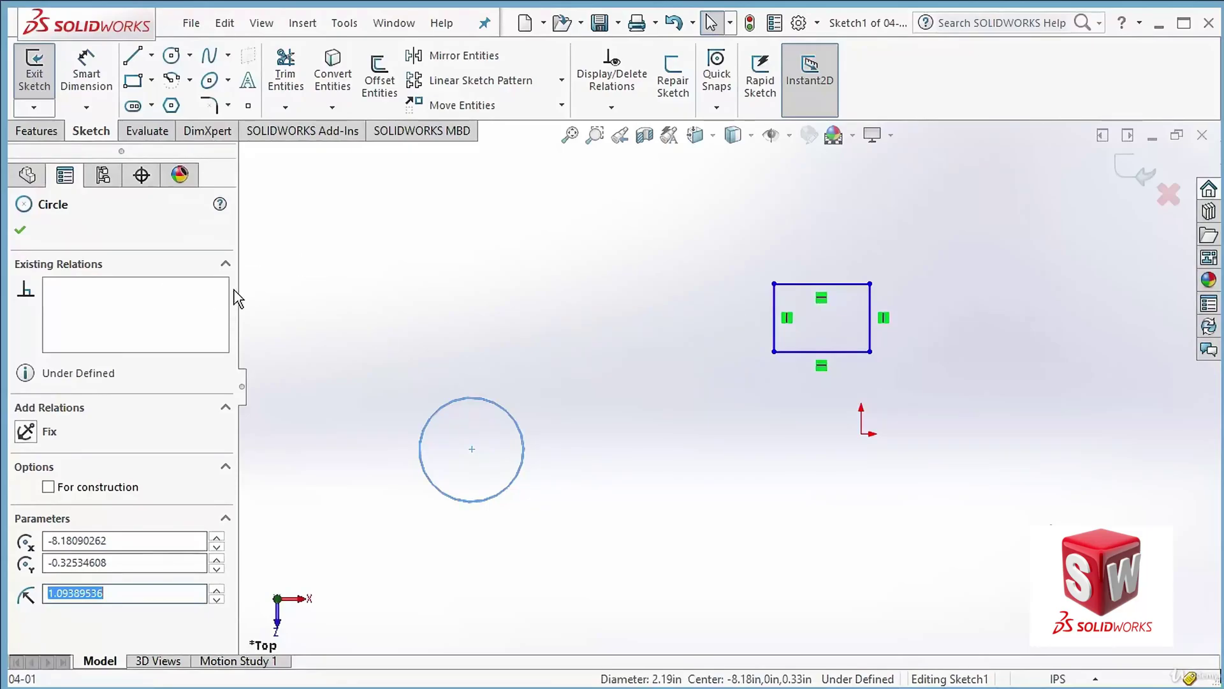
pyautogui.click(477, 109)
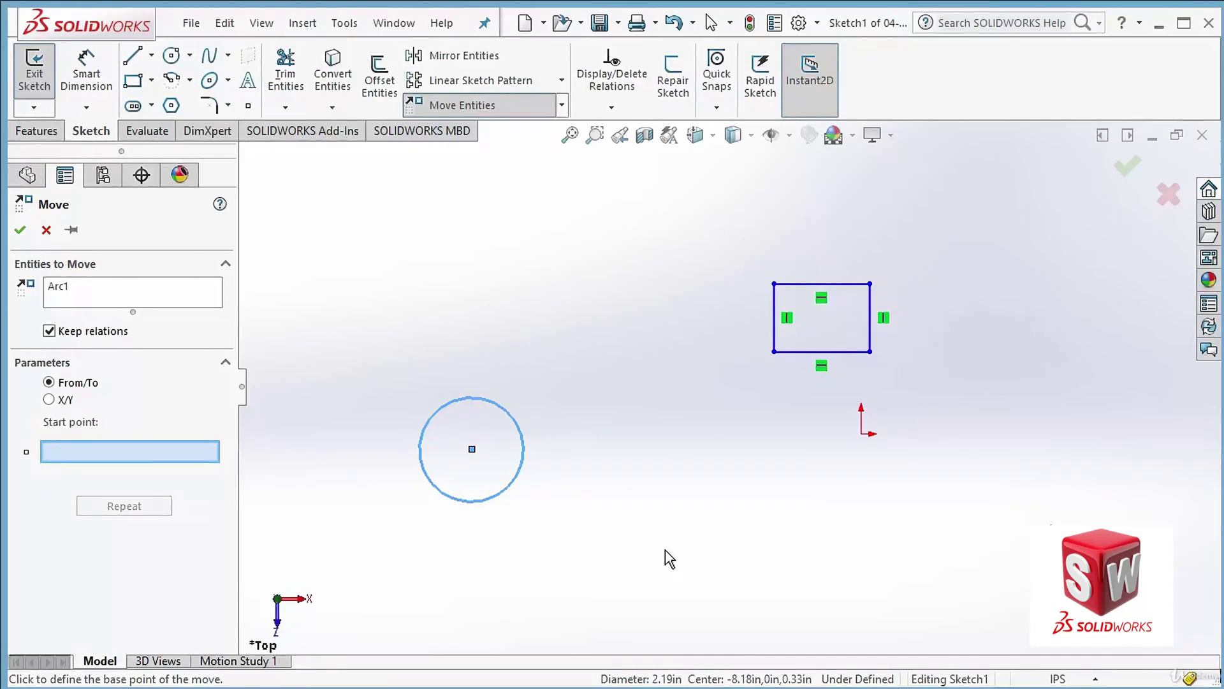
pyautogui.click(861, 434)
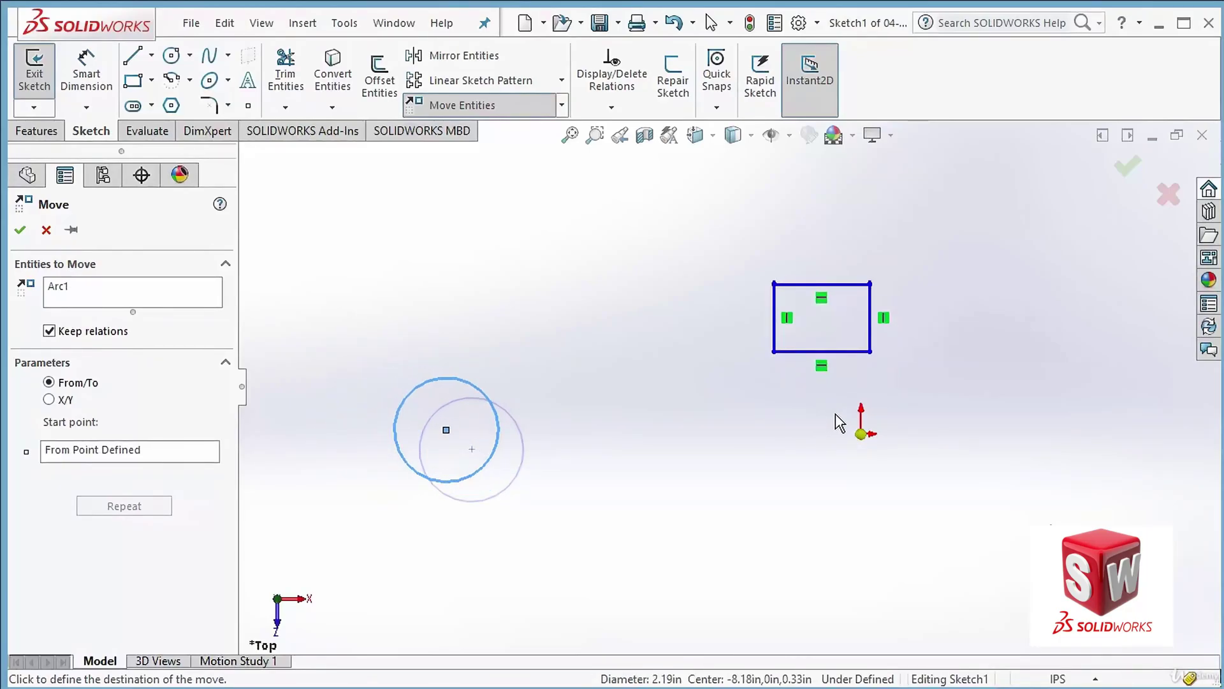
pyautogui.click(774, 351)
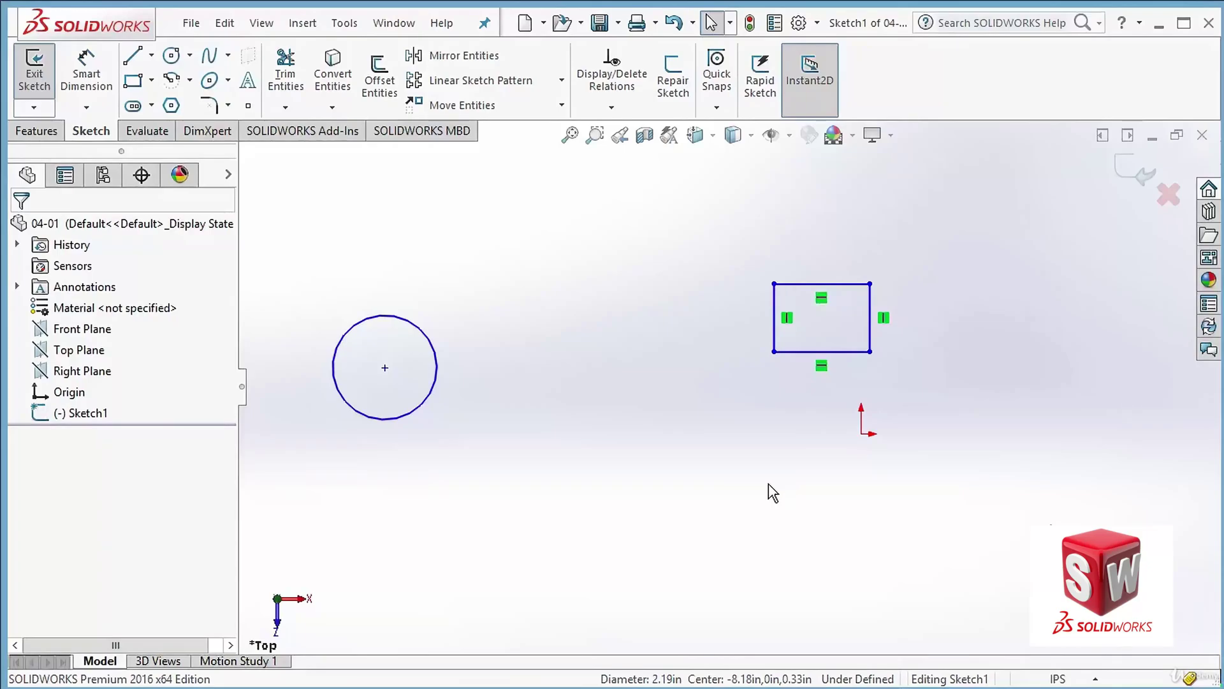
# Move the four rectangle lines so the lower-left corner lands on the sketch origin.
pyautogui.click(473, 110)
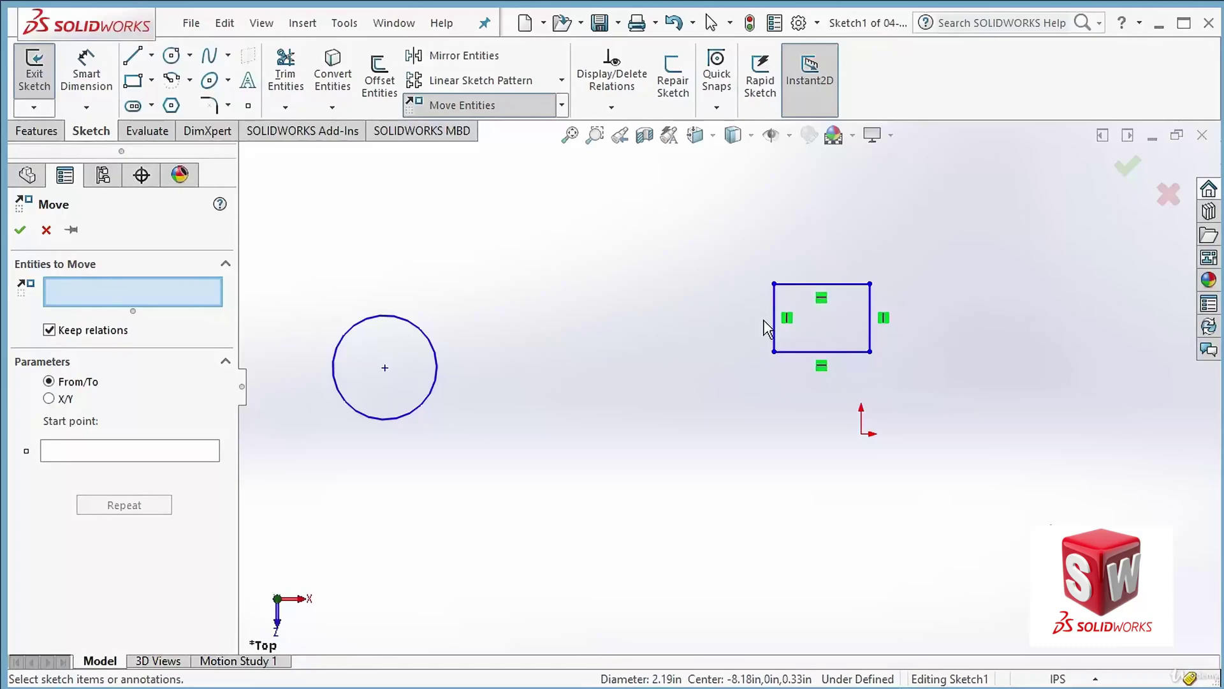
pyautogui.moveTo(924, 256); pyautogui.dragTo(728, 396)
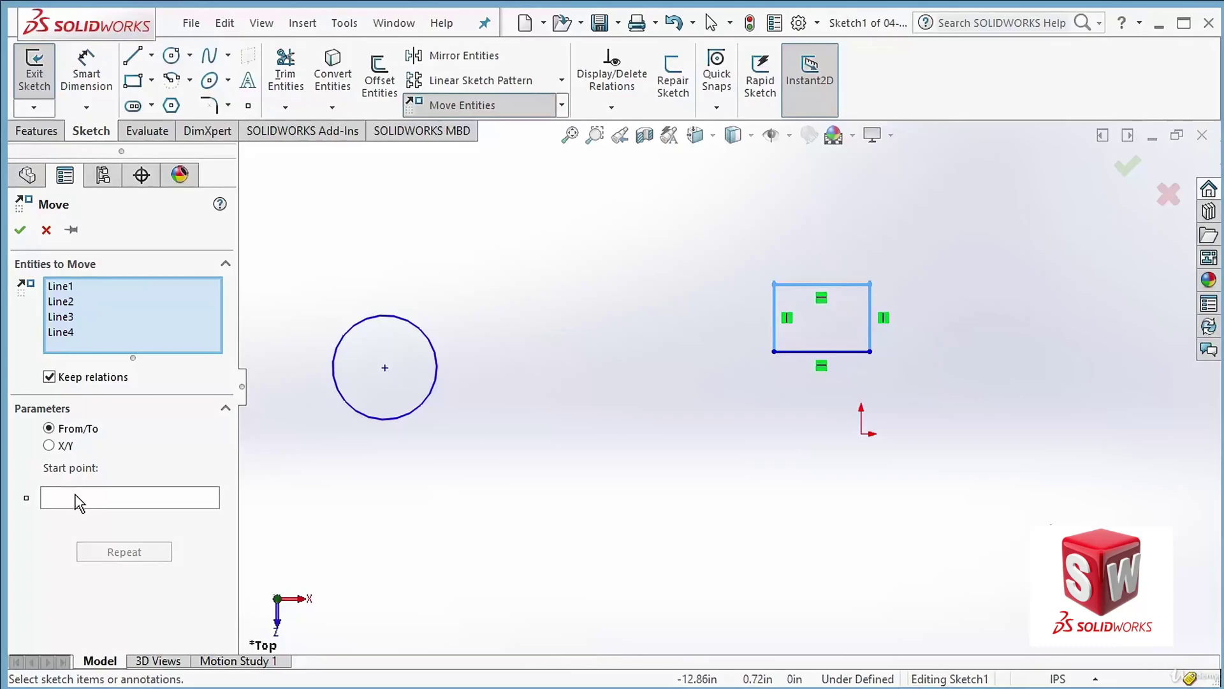
pyautogui.click(93, 499)
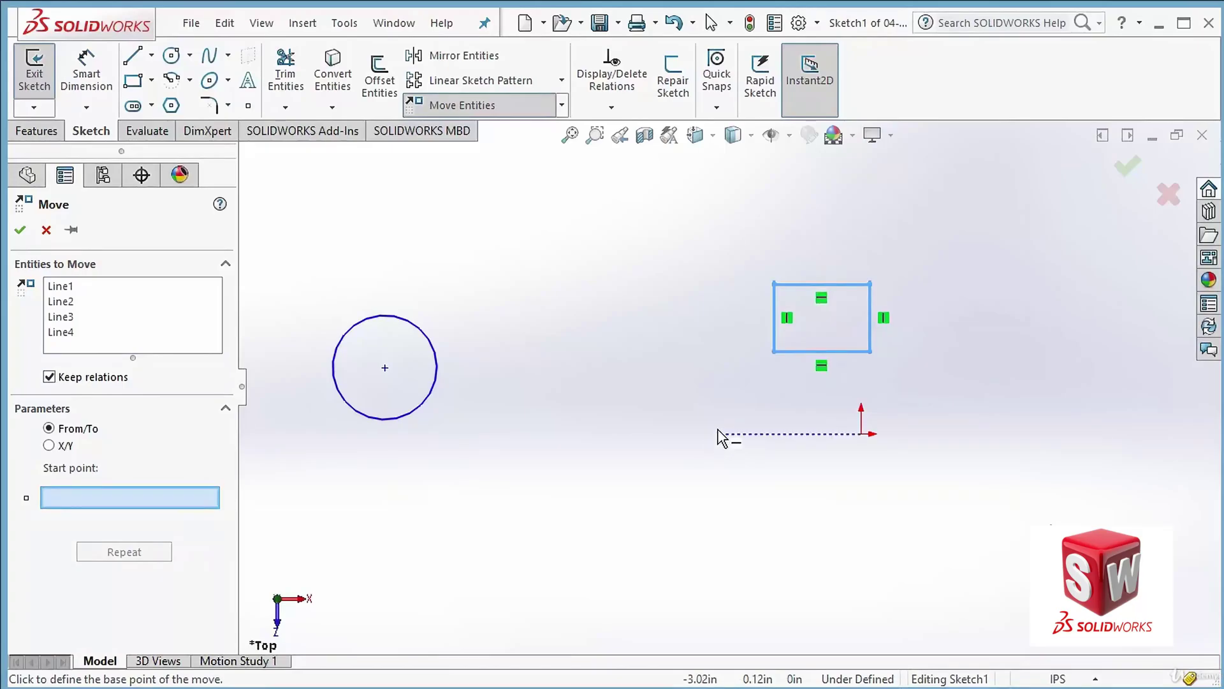
pyautogui.click(774, 352)
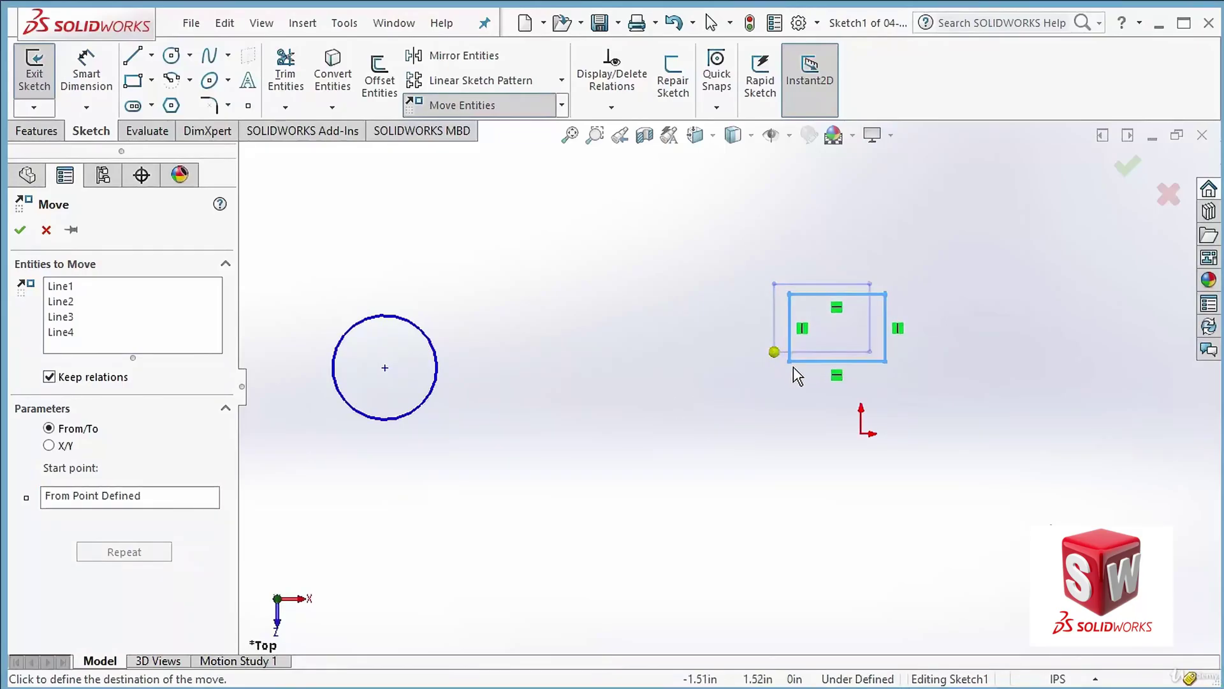
pyautogui.click(861, 434)
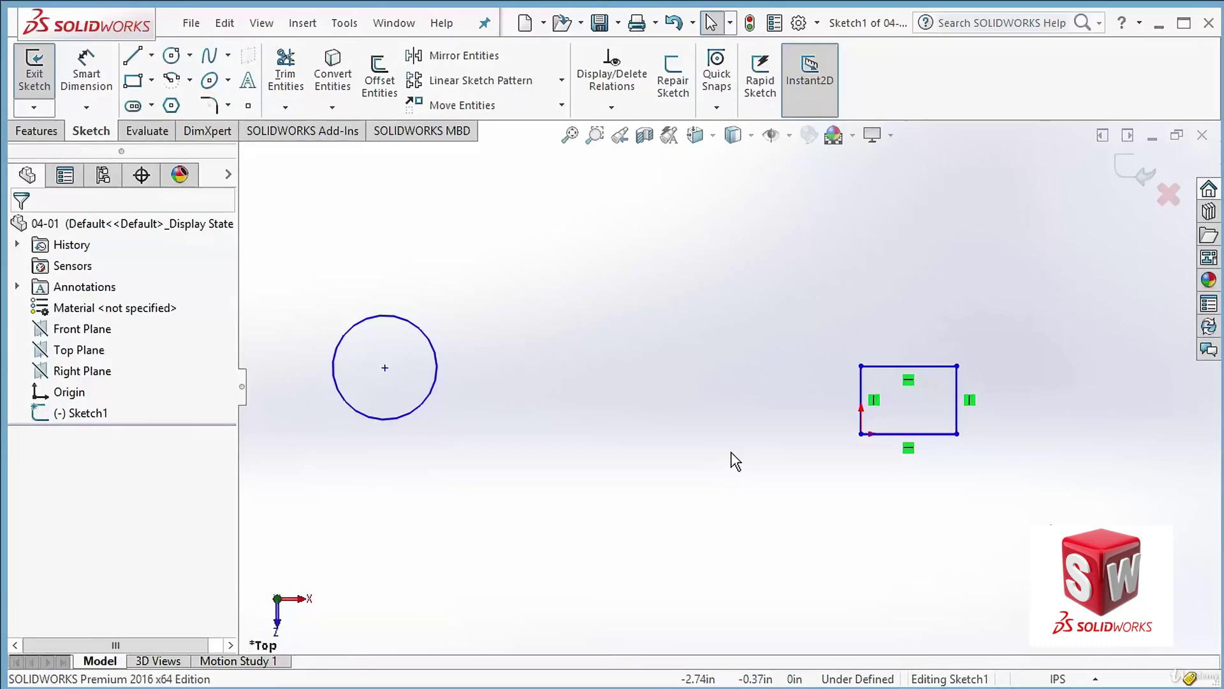
pyautogui.click(470, 104)
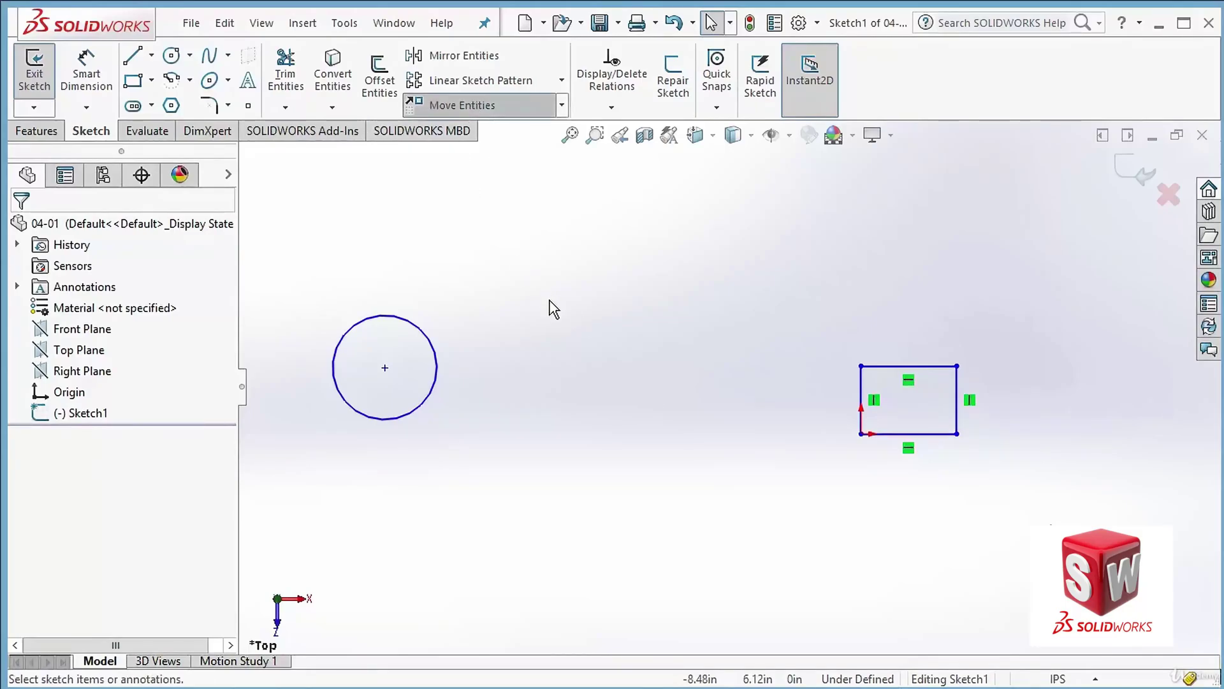
# Move the circle with X/Y offsets of 3 in and -1 in and confirm.
pyautogui.click(436, 354)
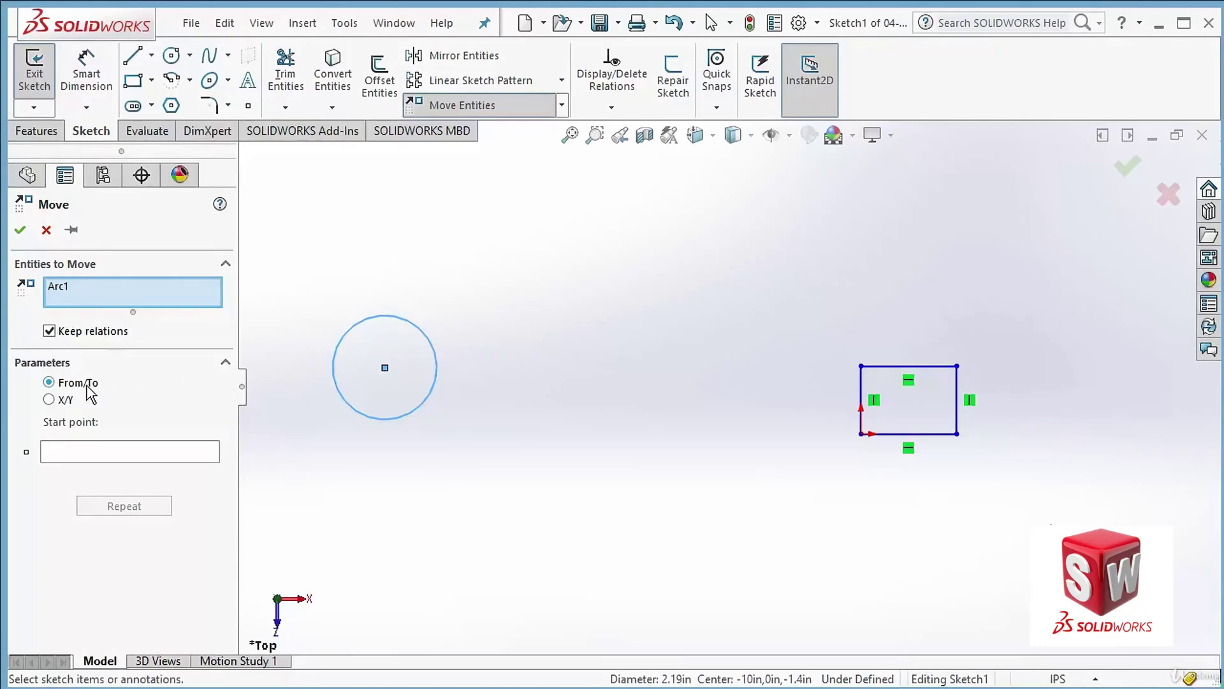
pyautogui.click(49, 400)
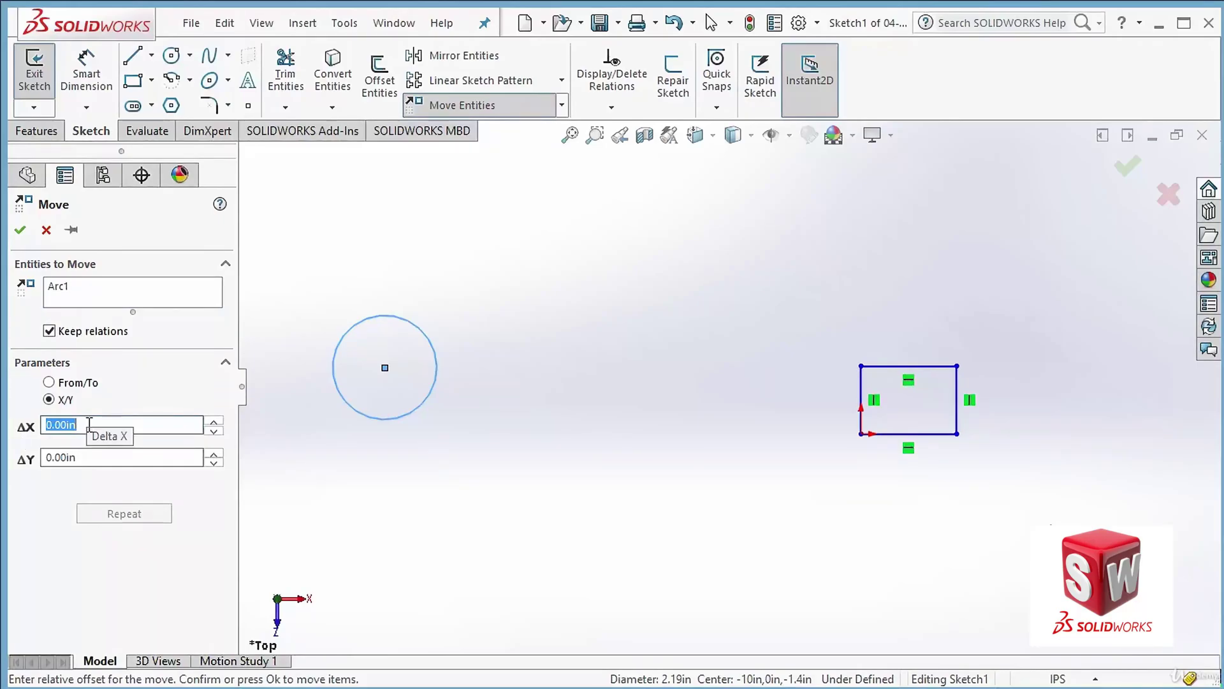
pyautogui.write('3')
pyautogui.press('Tab')
pyautogui.write('1')
pyautogui.press('Tab')
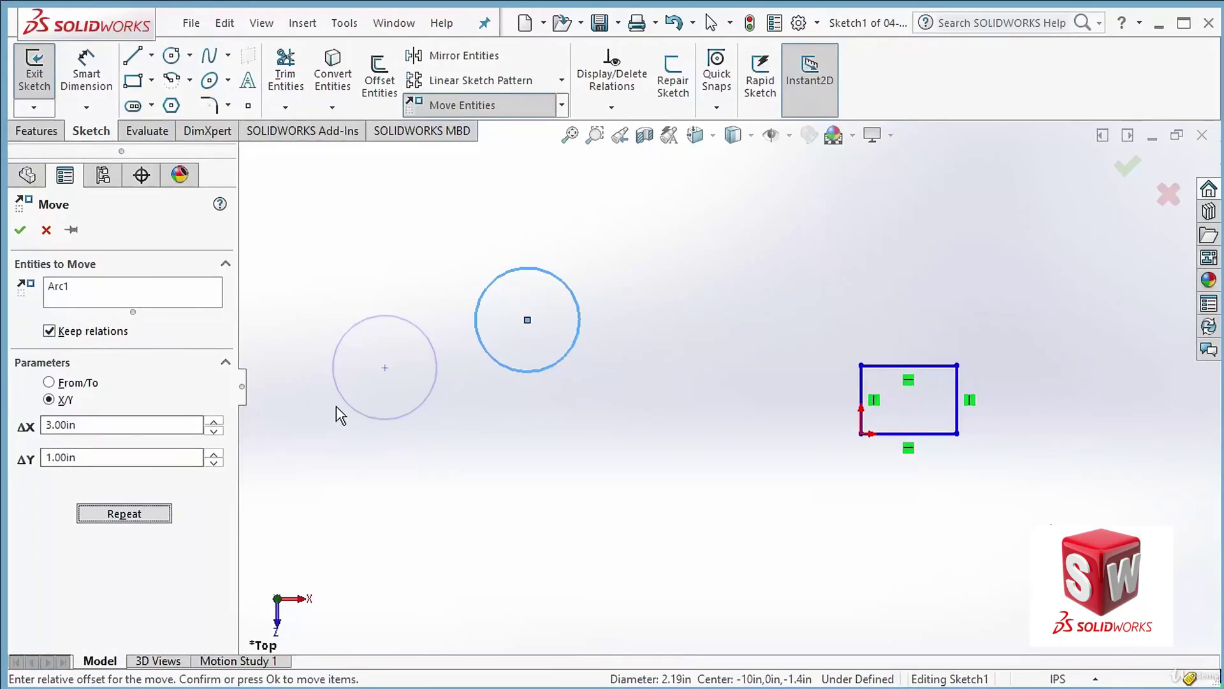
pyautogui.moveTo(120, 457); pyautogui.dragTo(4, 456)
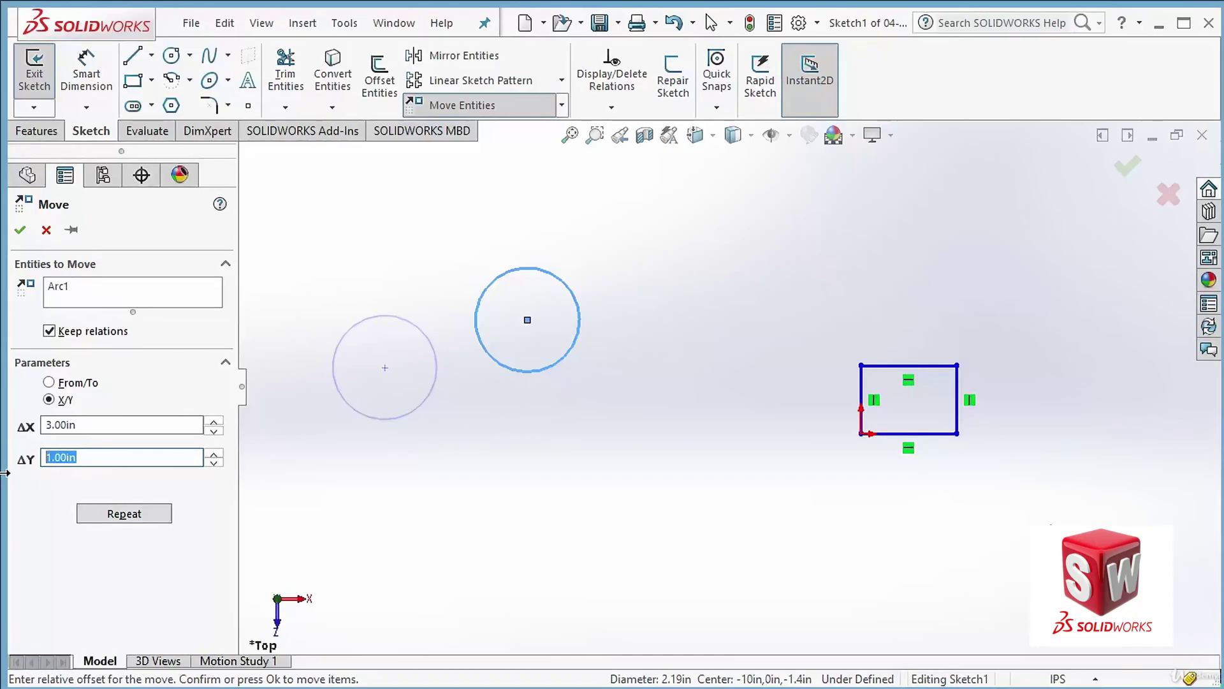
pyautogui.write('-1')
pyautogui.press('Tab')
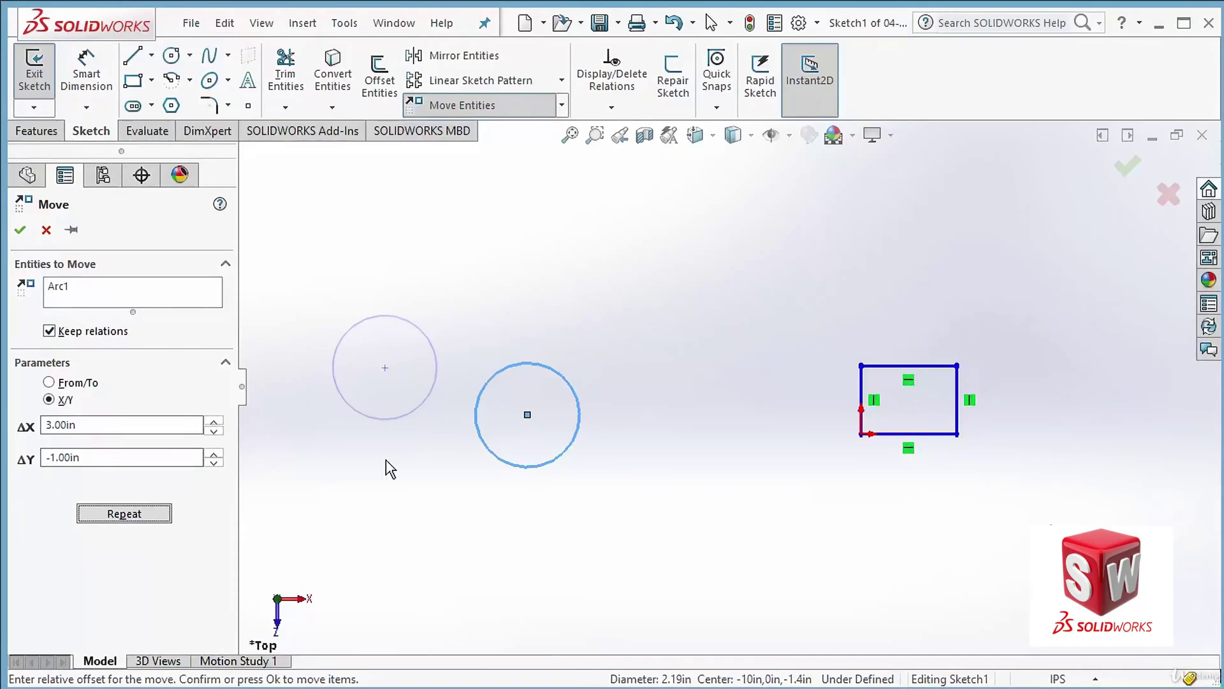
pyautogui.click(21, 231)
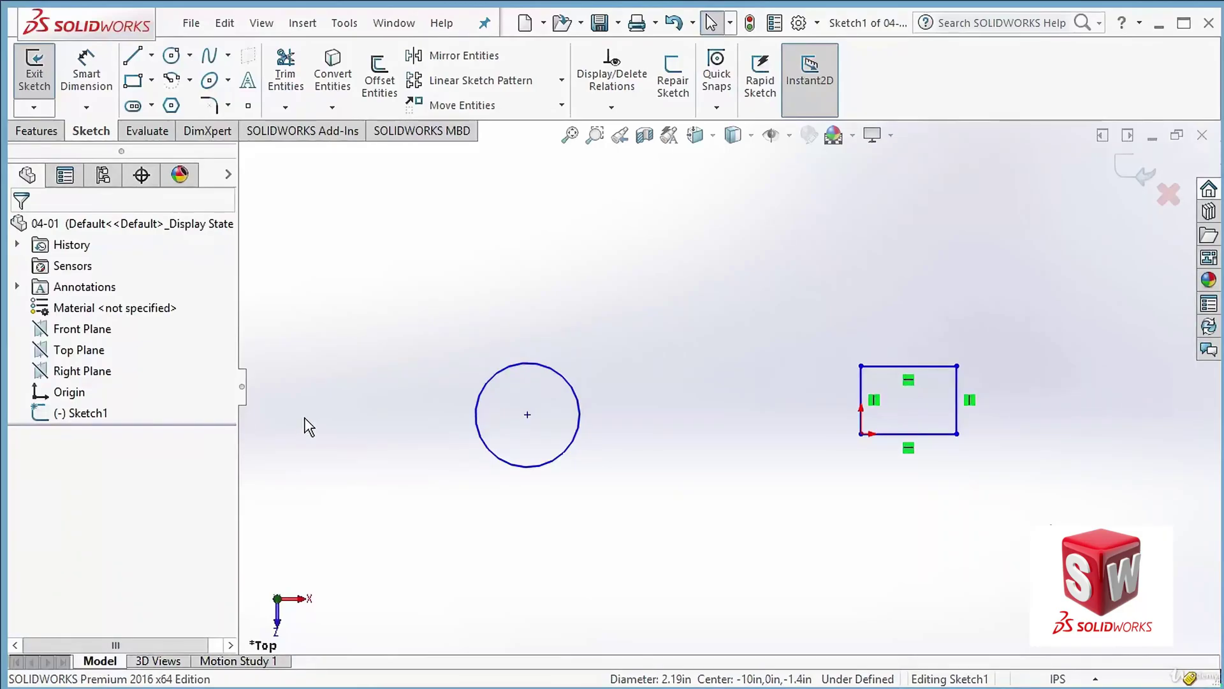
# Set up another circle move with X/Y offsets of 2 in and -1 in.
pyautogui.click(461, 107)
pyautogui.click(577, 401)
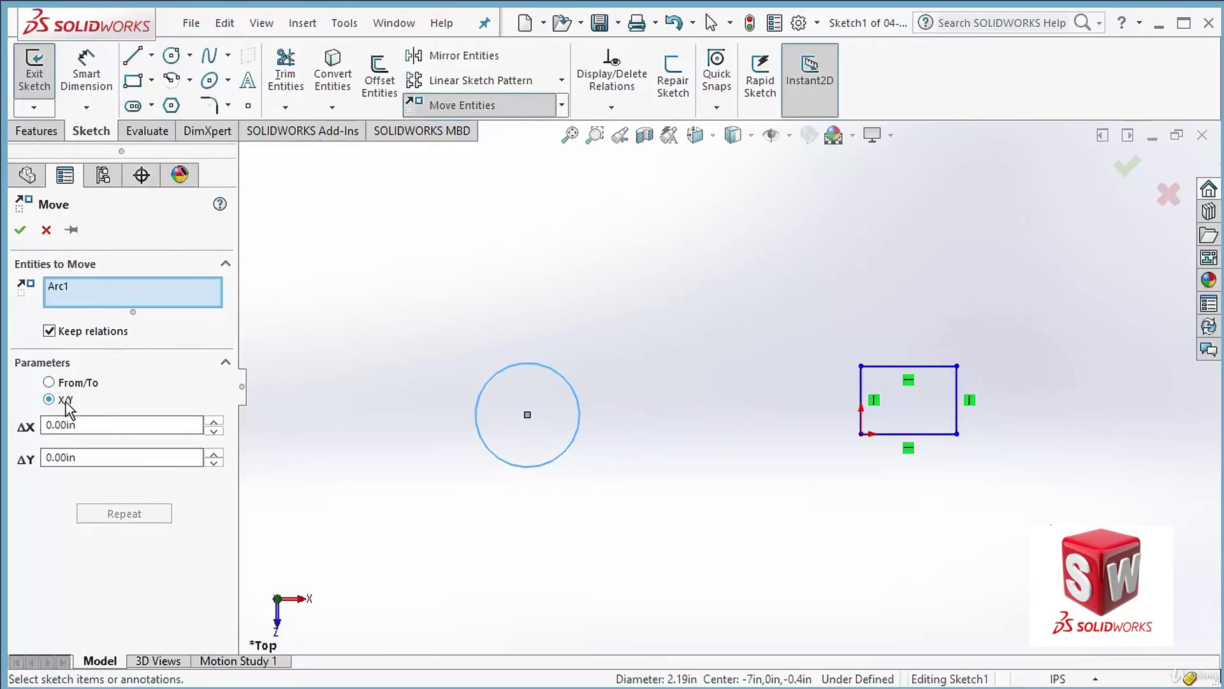
pyautogui.click(80, 425)
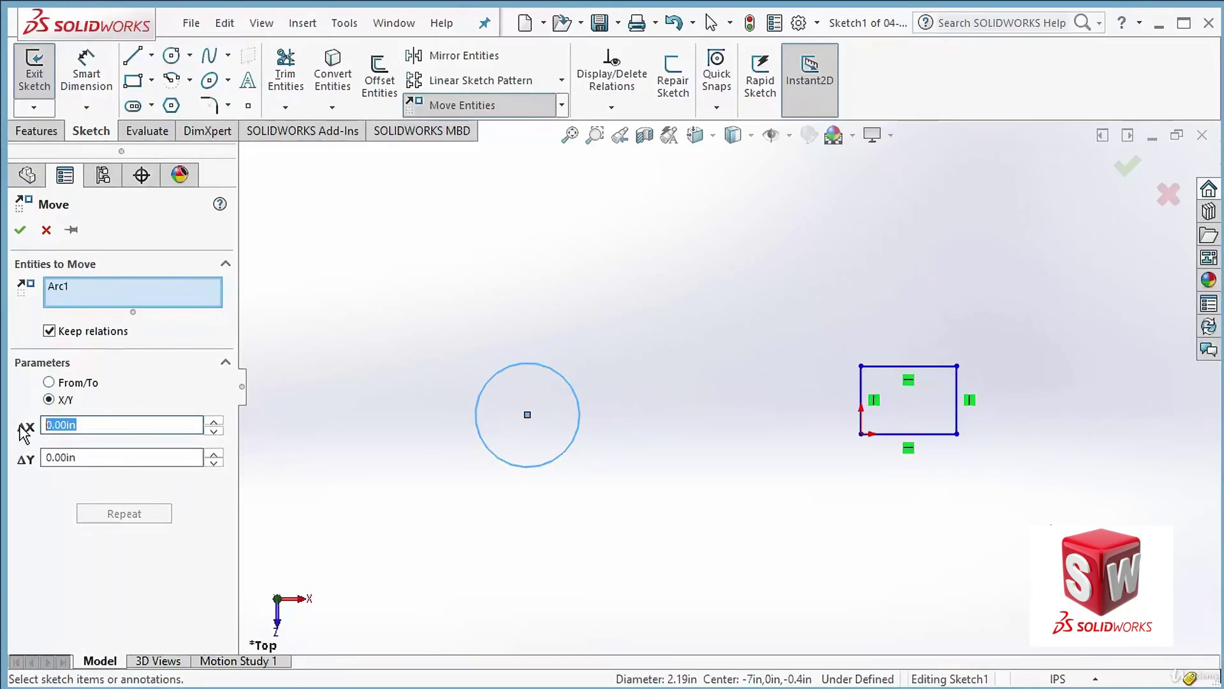
pyautogui.write('2')
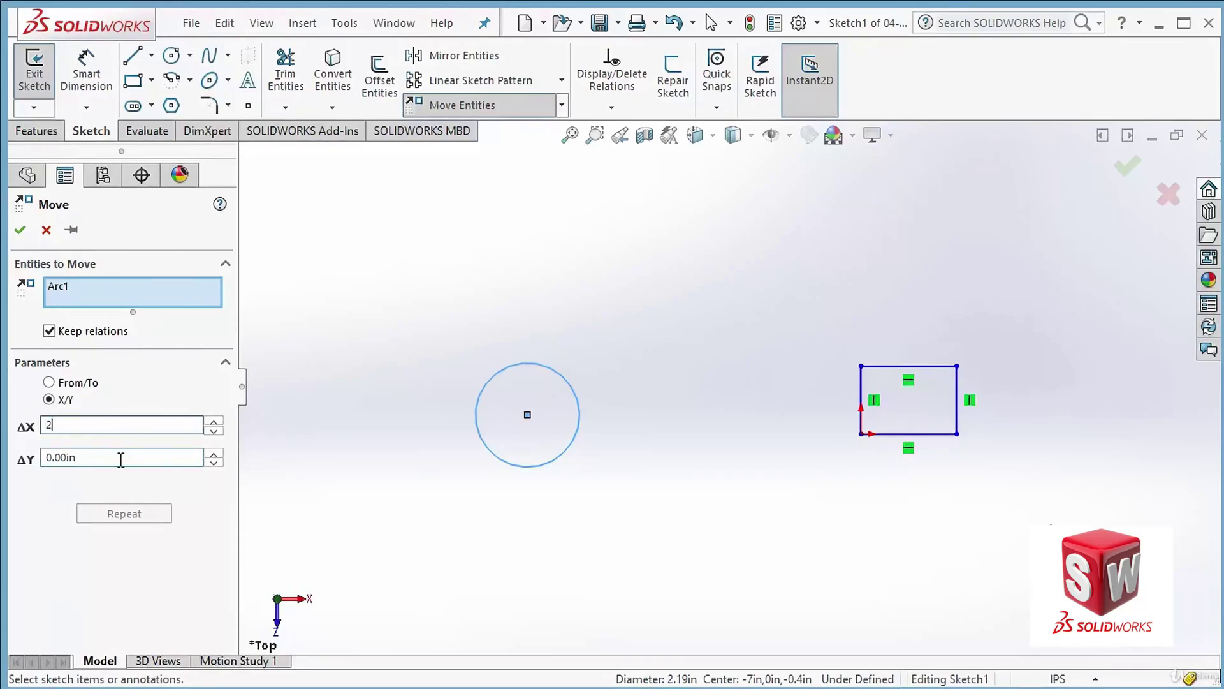
pyautogui.click(84, 457)
pyautogui.write('0')
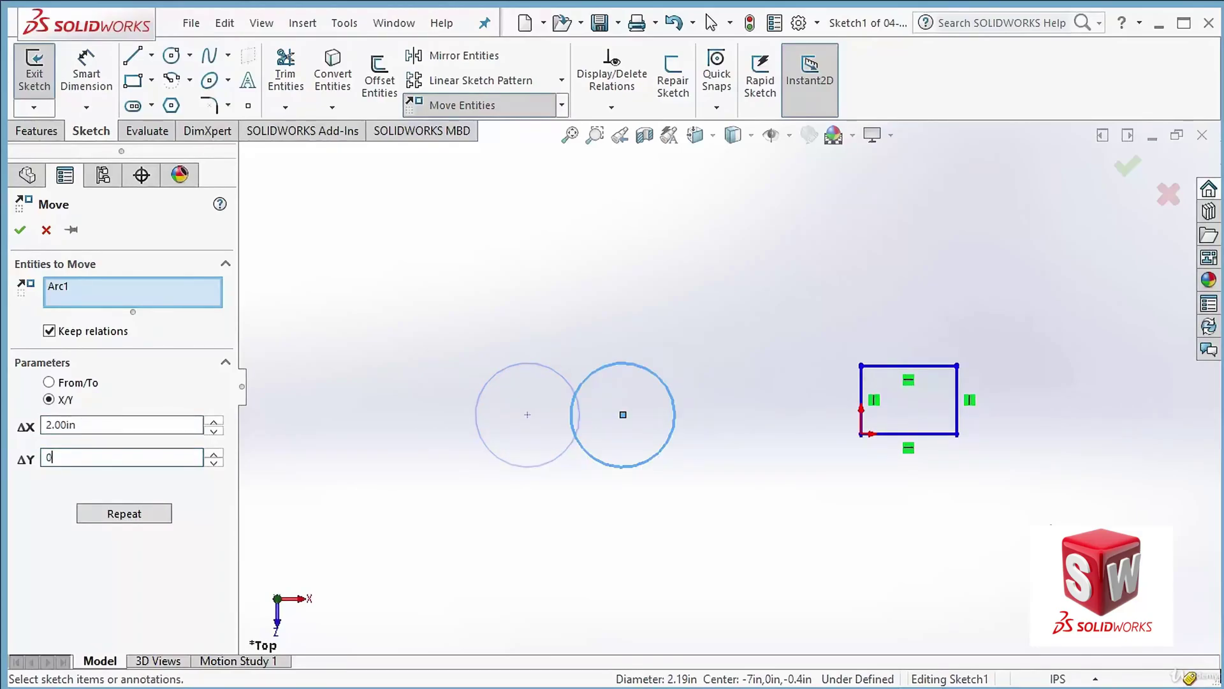
pyautogui.write('1')
pyautogui.click(102, 426)
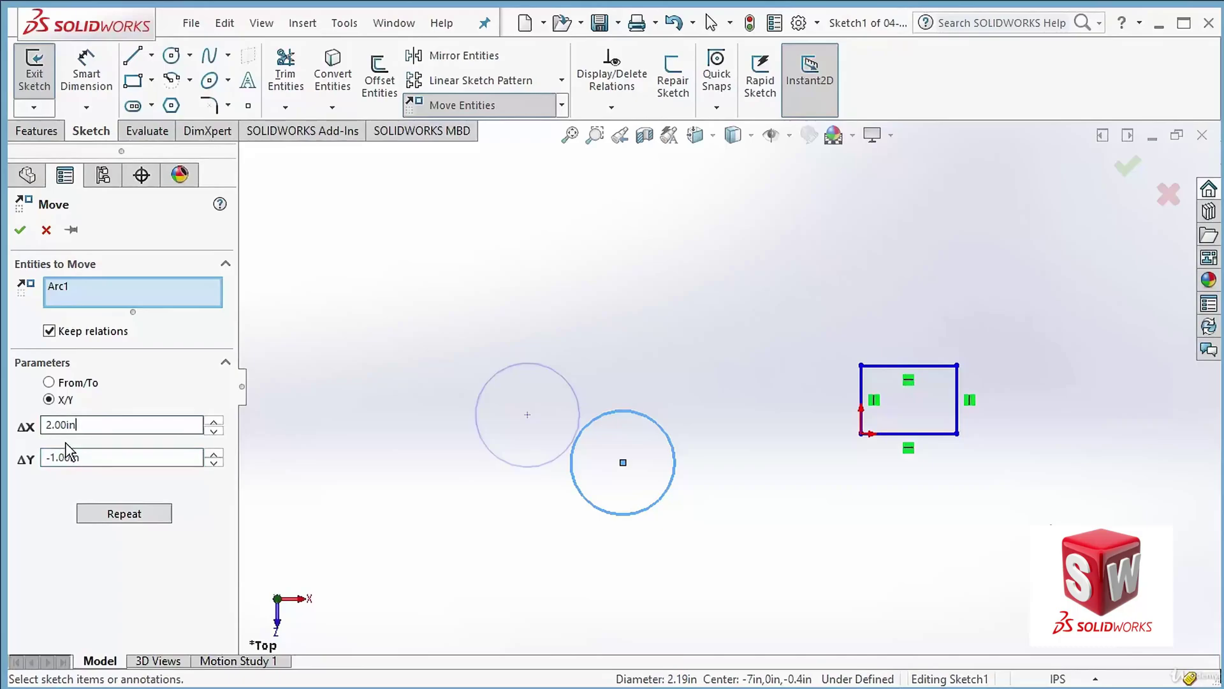
pyautogui.doubleClick(88, 424)
pyautogui.doubleClick(87, 458)
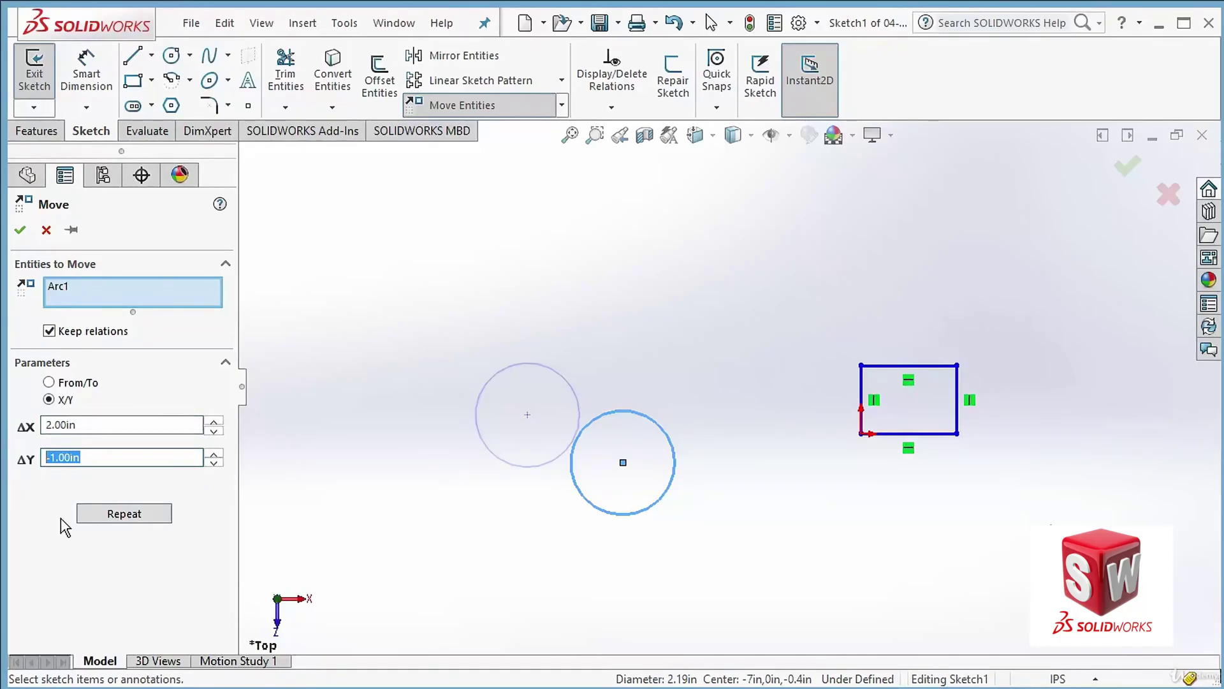
# Repeat the 2 in, -1 in move twice to reach 6.00 in and -3.00 in, then confirm.
pyautogui.click(133, 515)
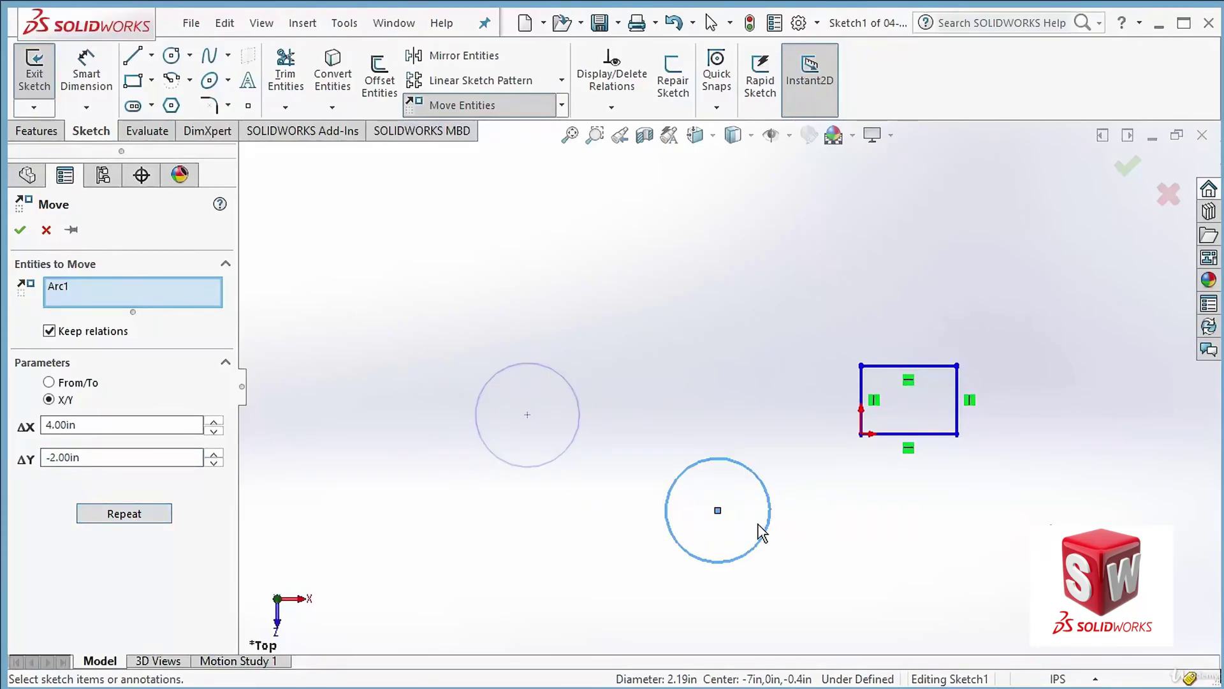
pyautogui.doubleClick(84, 425)
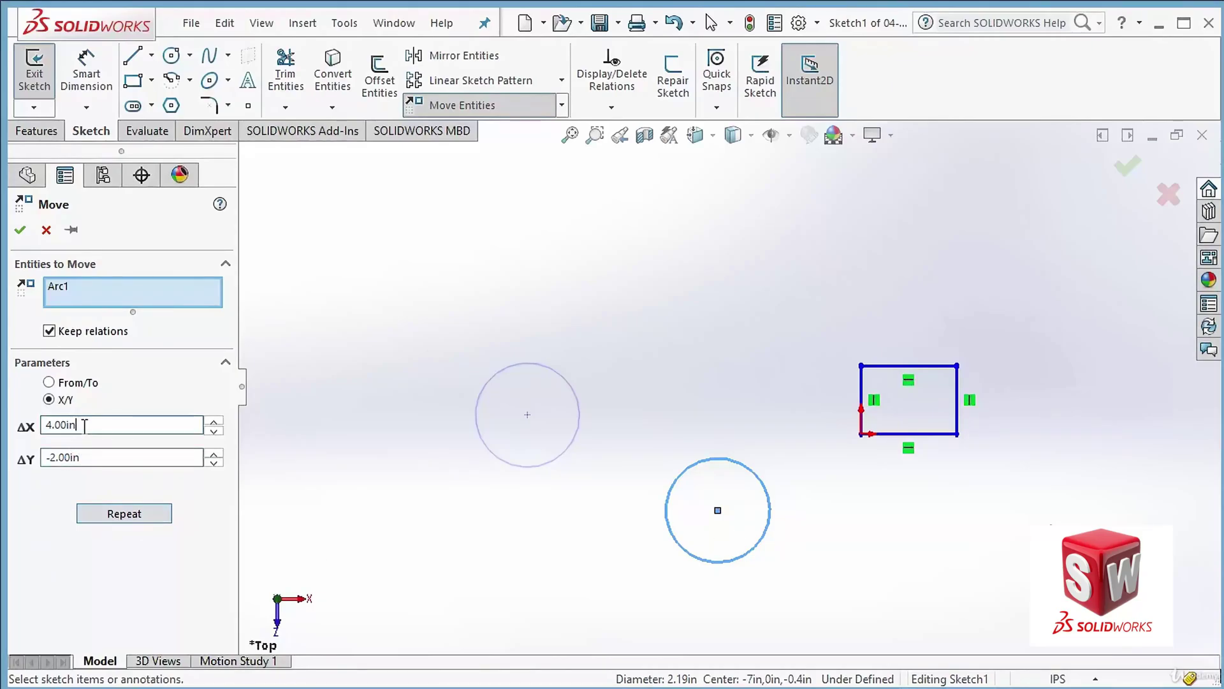
pyautogui.doubleClick(101, 457)
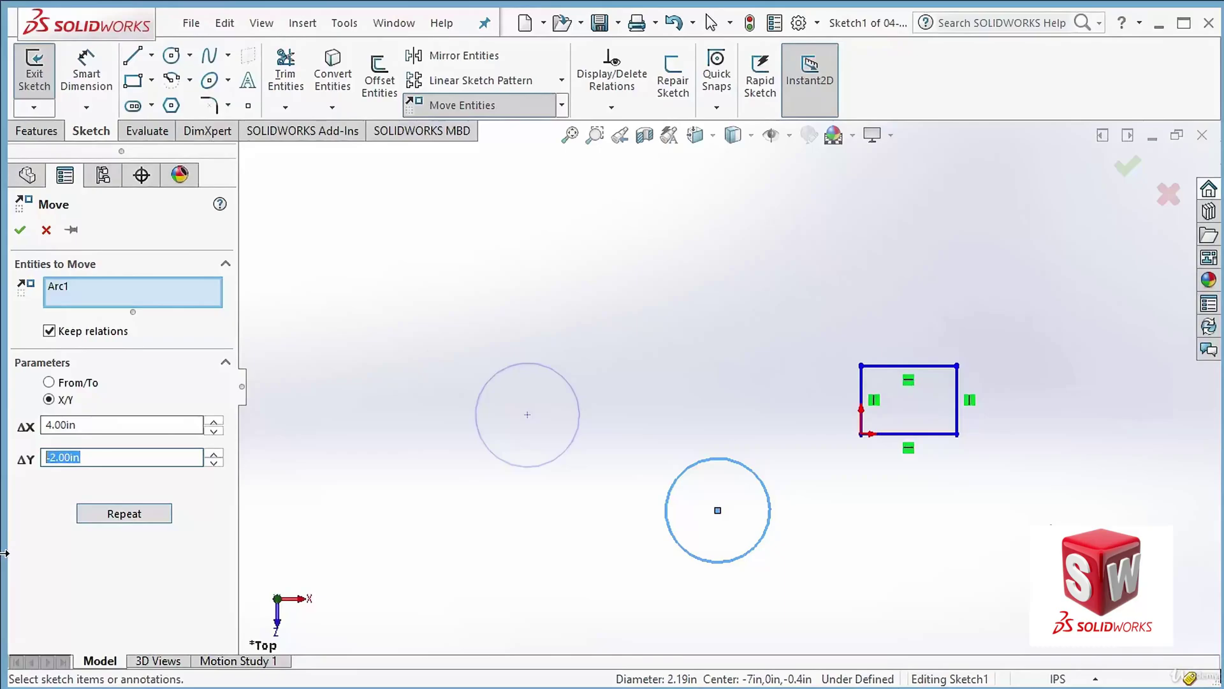
pyautogui.click(140, 515)
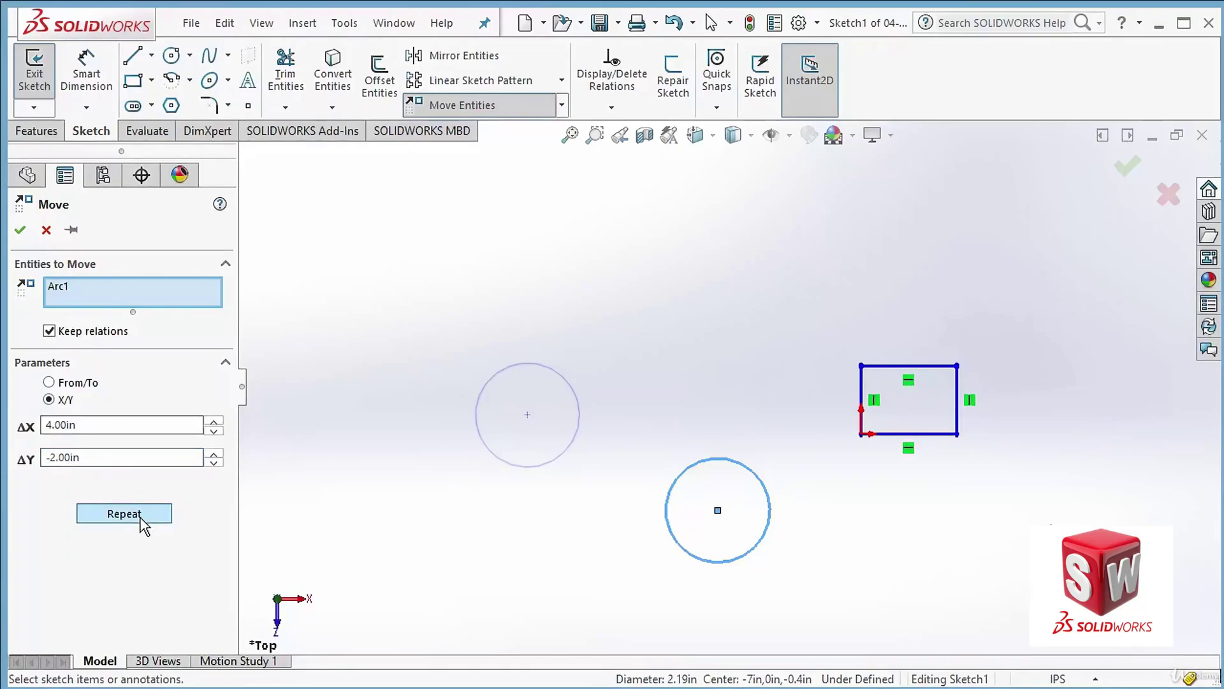
pyautogui.doubleClick(87, 426)
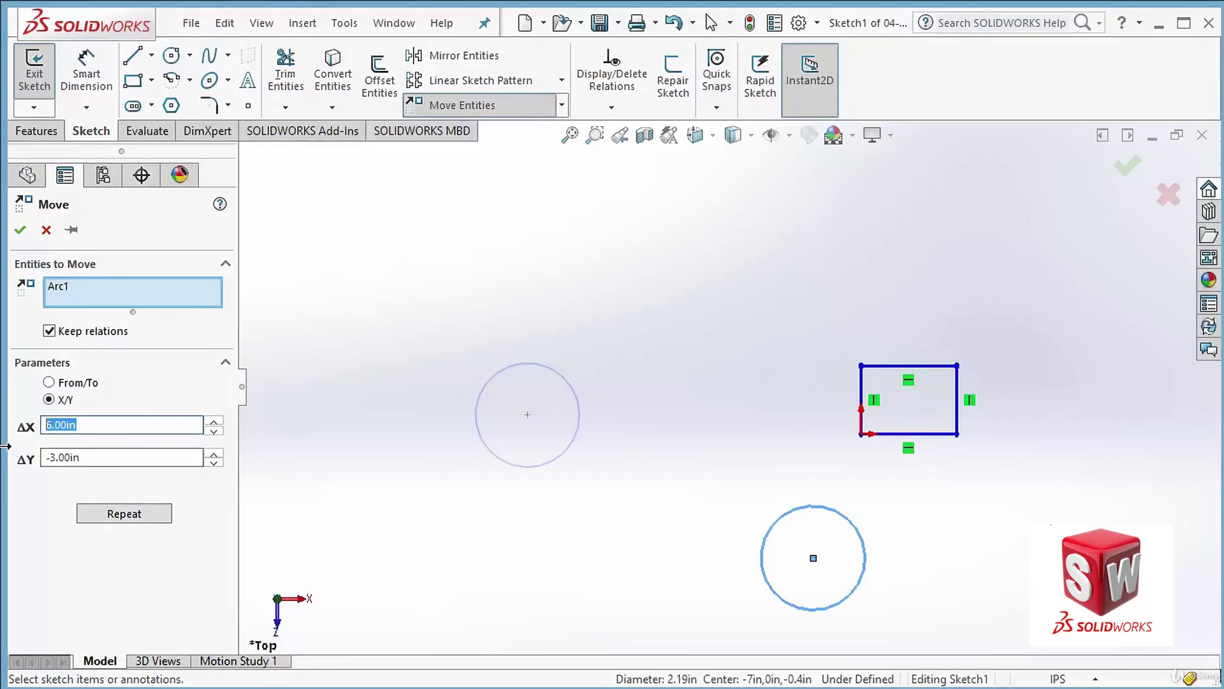
pyautogui.click(94, 457)
pyautogui.doubleClick(53, 457)
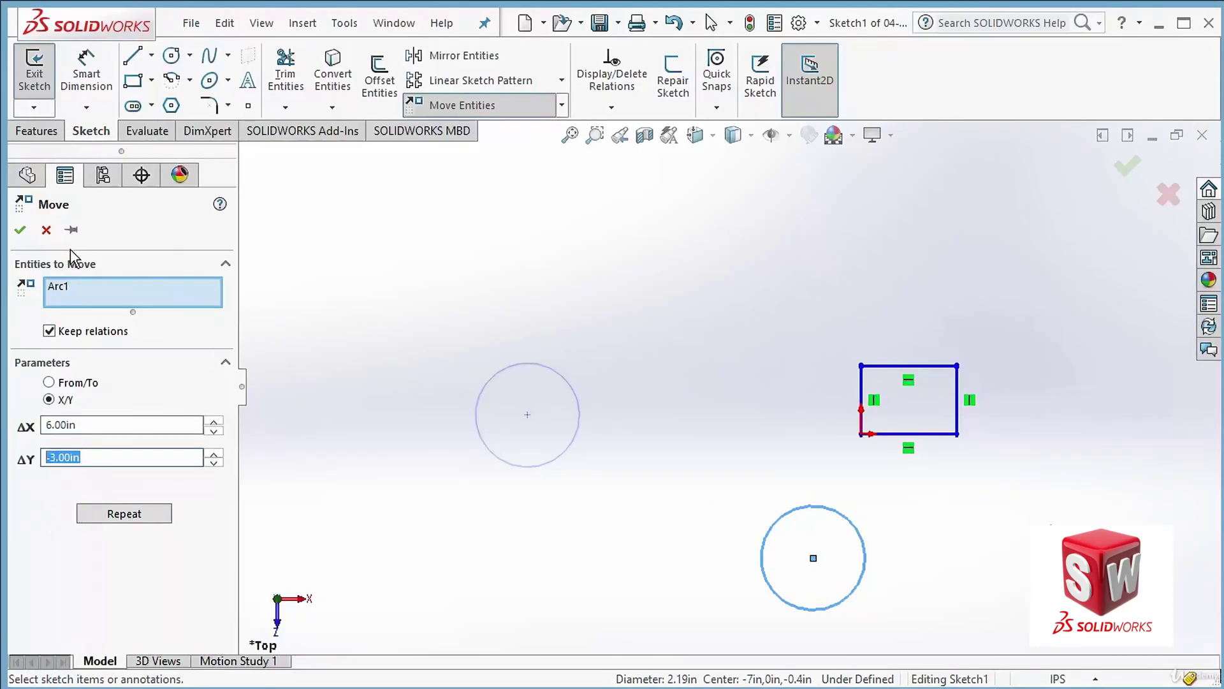
pyautogui.click(19, 230)
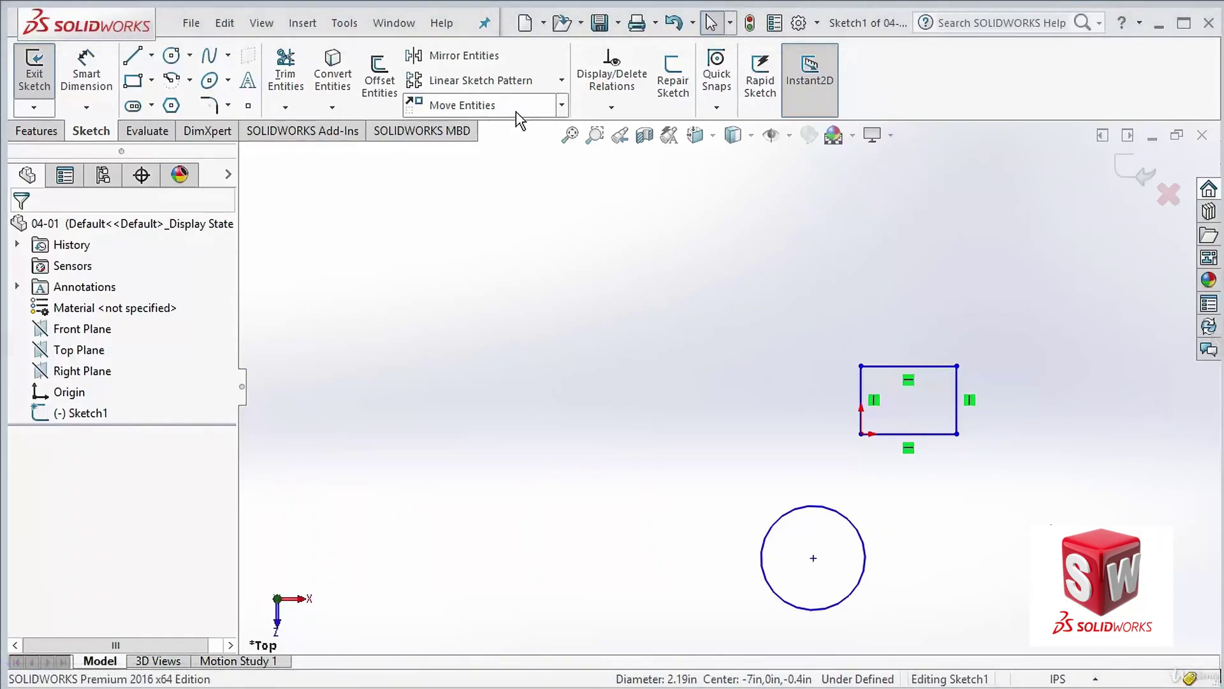
# Start Copy Entities with the lower circle (Arc1) as the entity to copy.
pyautogui.click(560, 106)
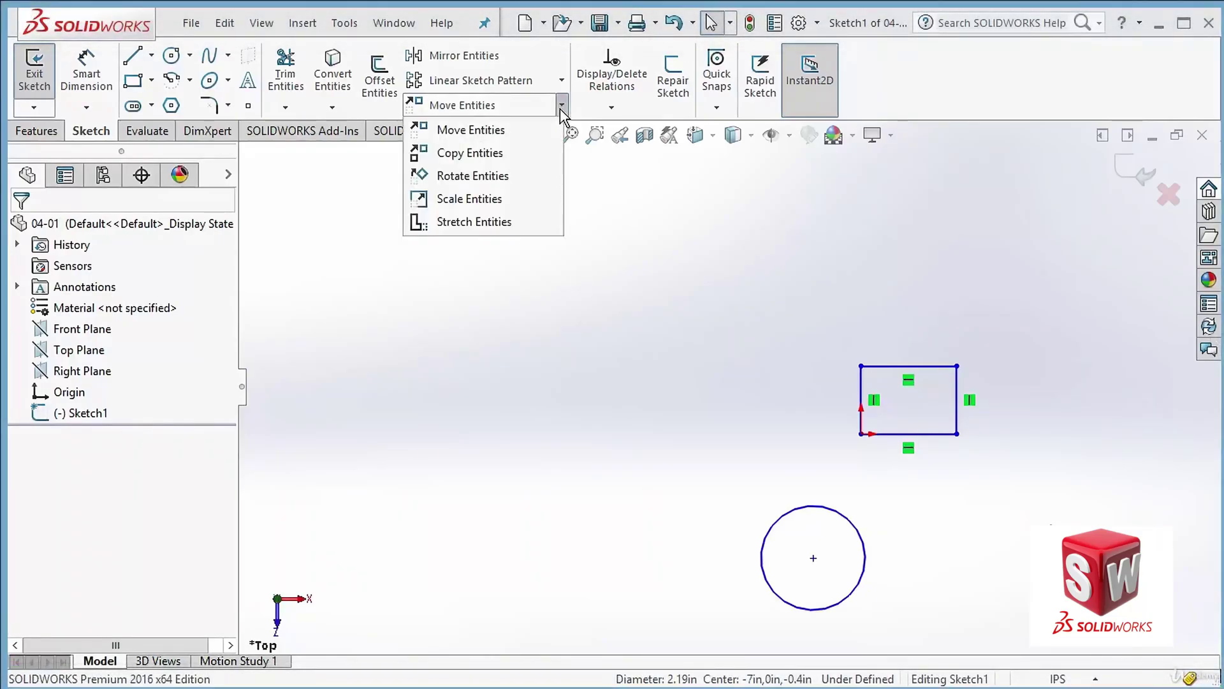
pyautogui.click(496, 155)
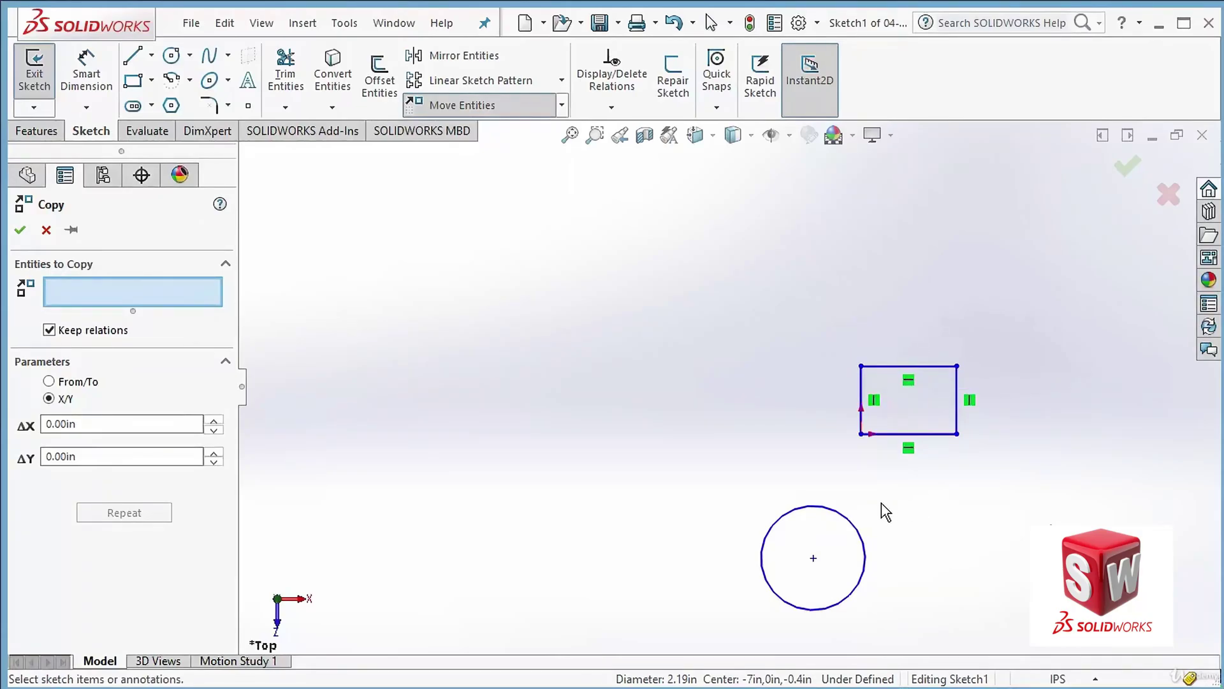
pyautogui.click(848, 519)
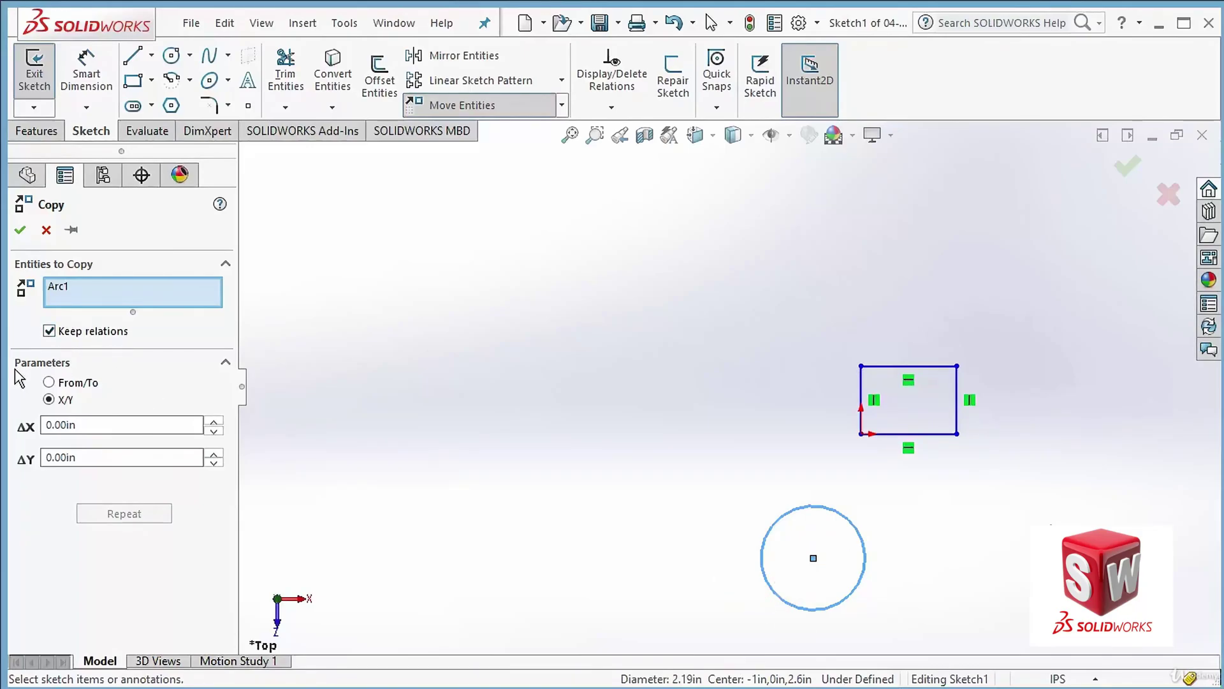
# Copy the circle From/To, from its centre to a spot up and left of it.
pyautogui.click(51, 383)
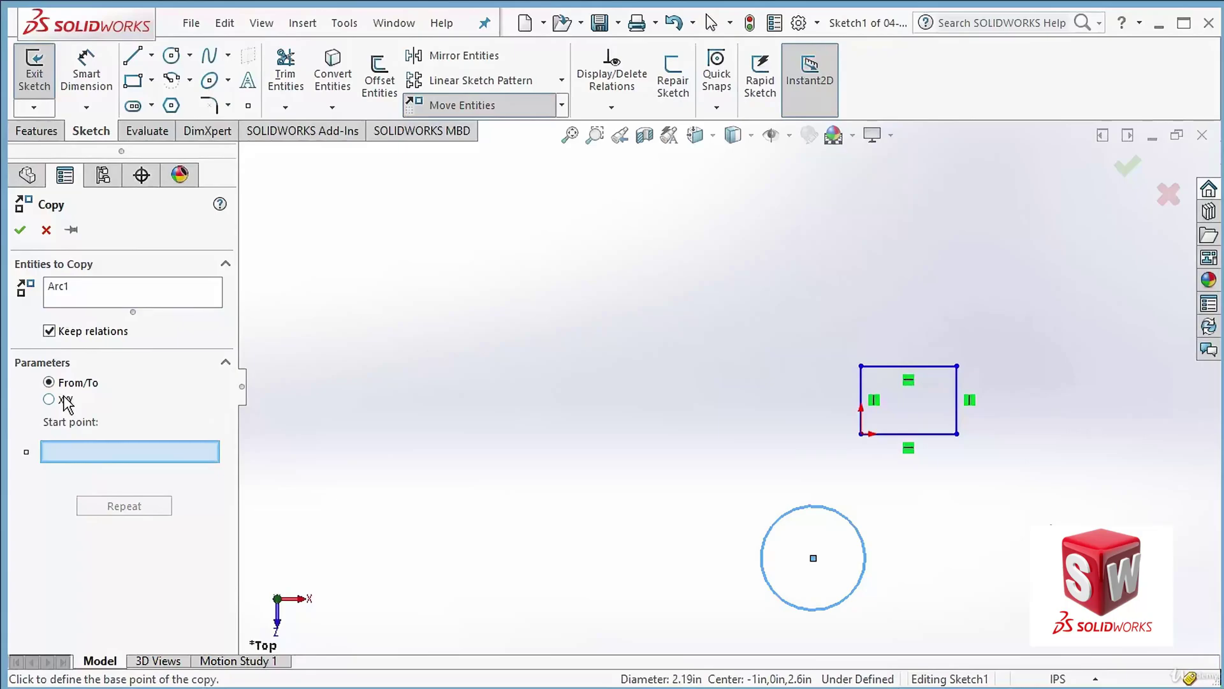
pyautogui.click(61, 400)
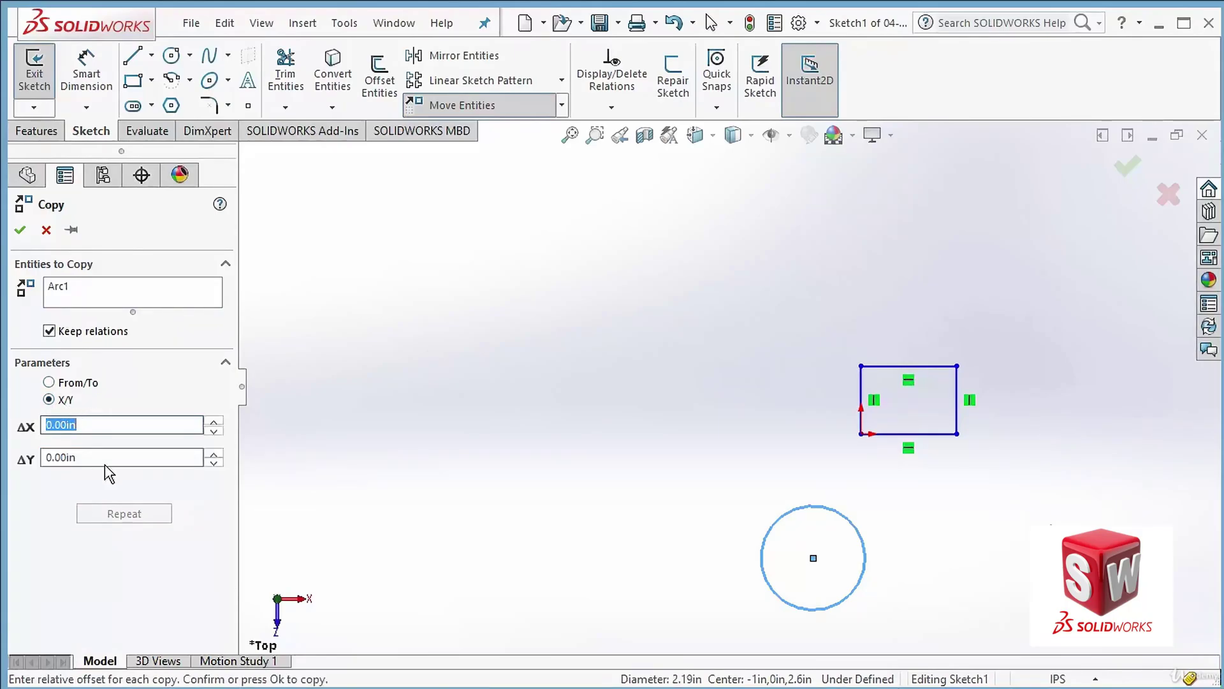
pyautogui.click(60, 383)
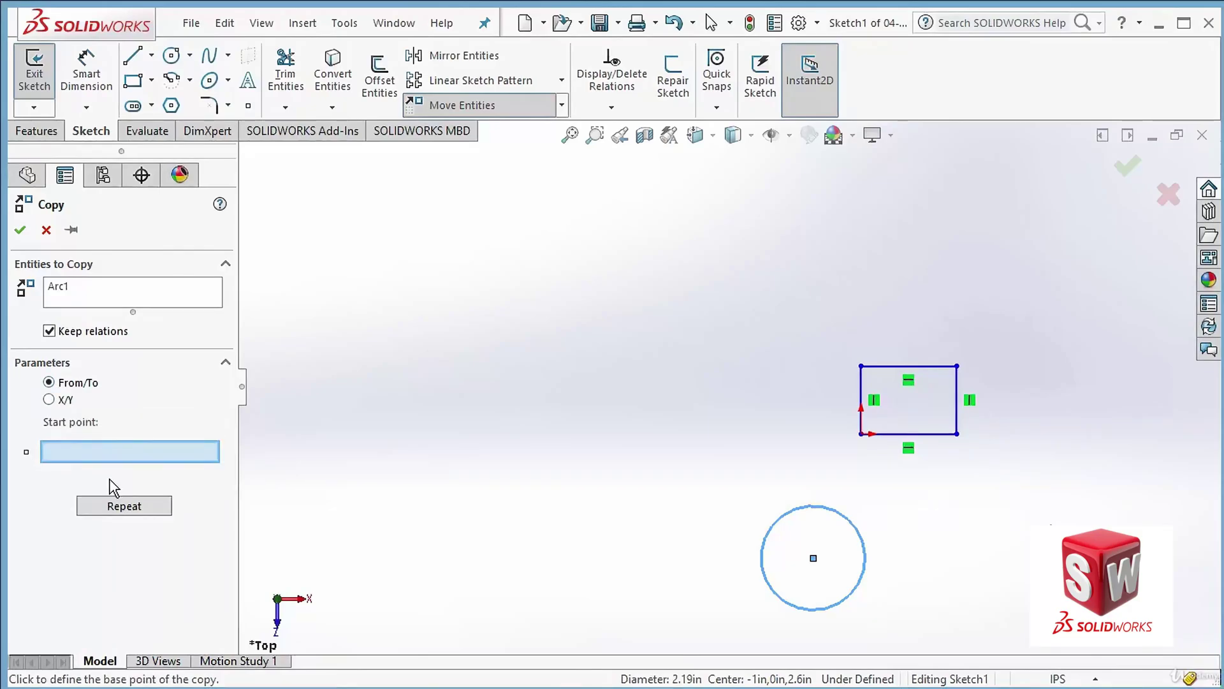
pyautogui.click(63, 399)
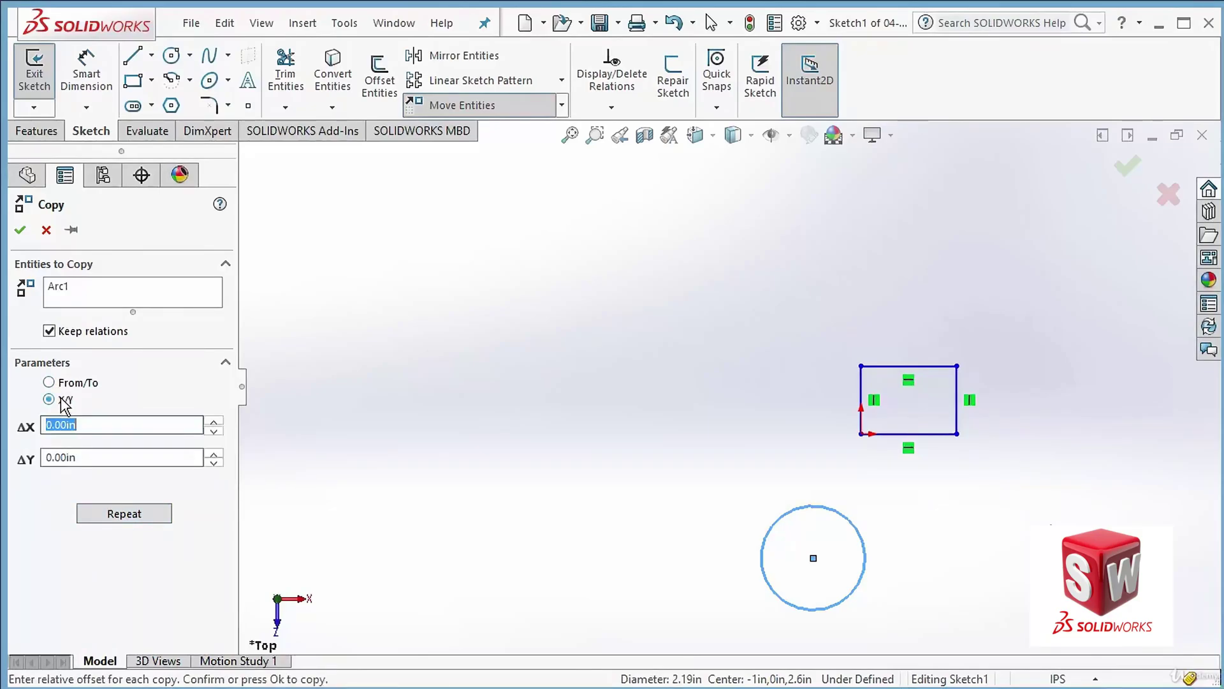
pyautogui.click(75, 383)
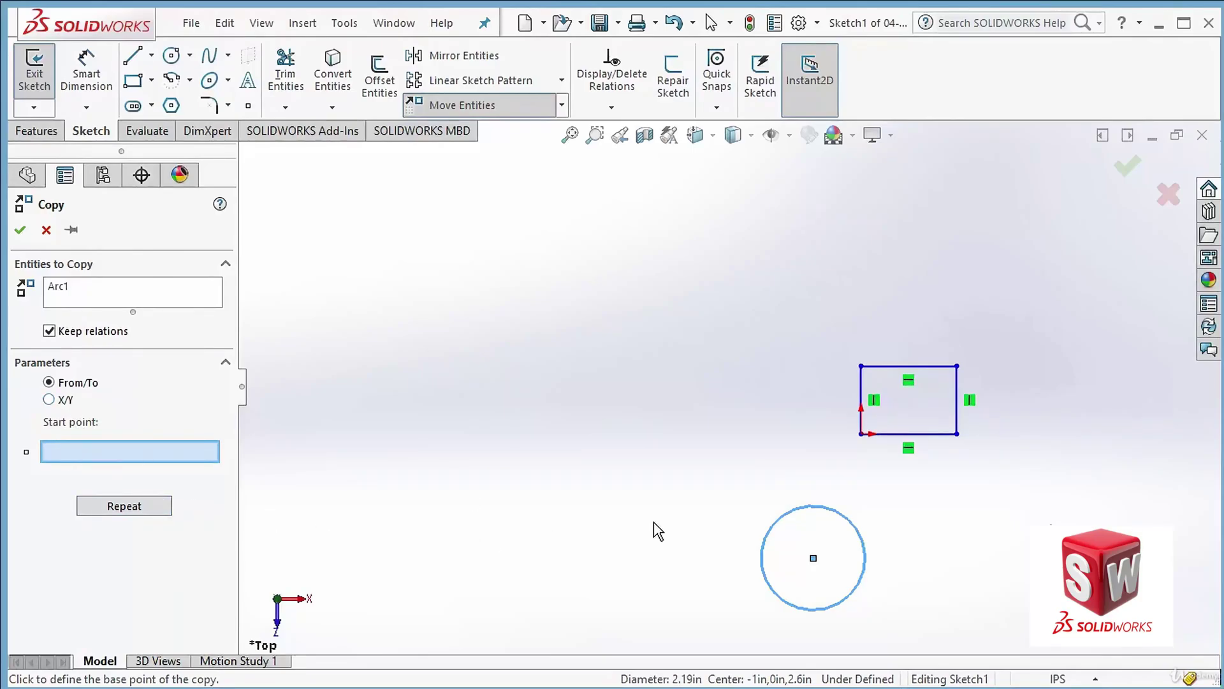
pyautogui.click(813, 559)
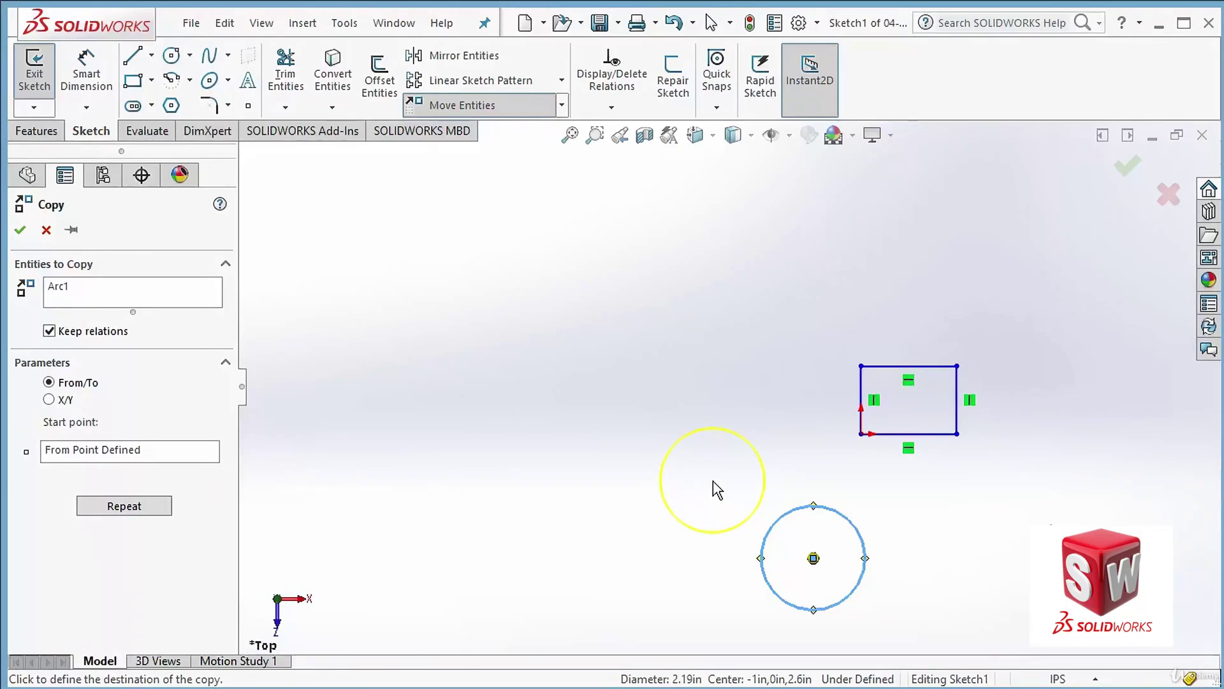
pyautogui.click(678, 479)
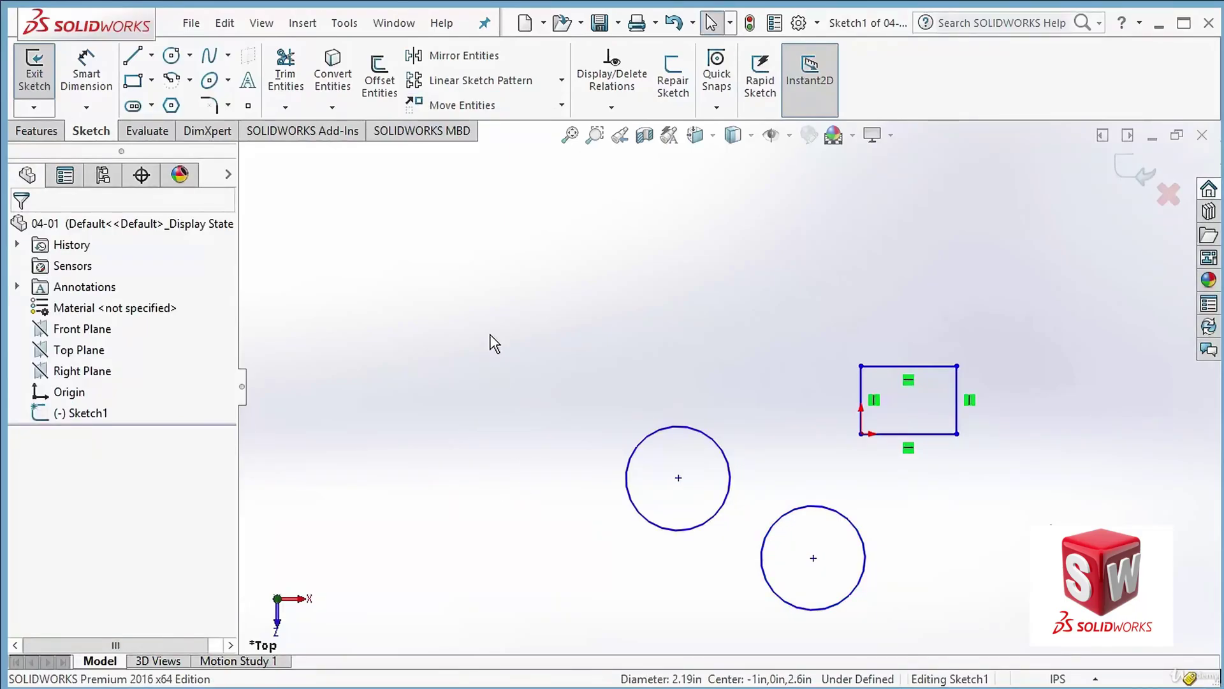
# Copy the circle by X/Y offsets of -2 in, repeated to -4.00 in each, placing it down-left.
pyautogui.click(703, 435)
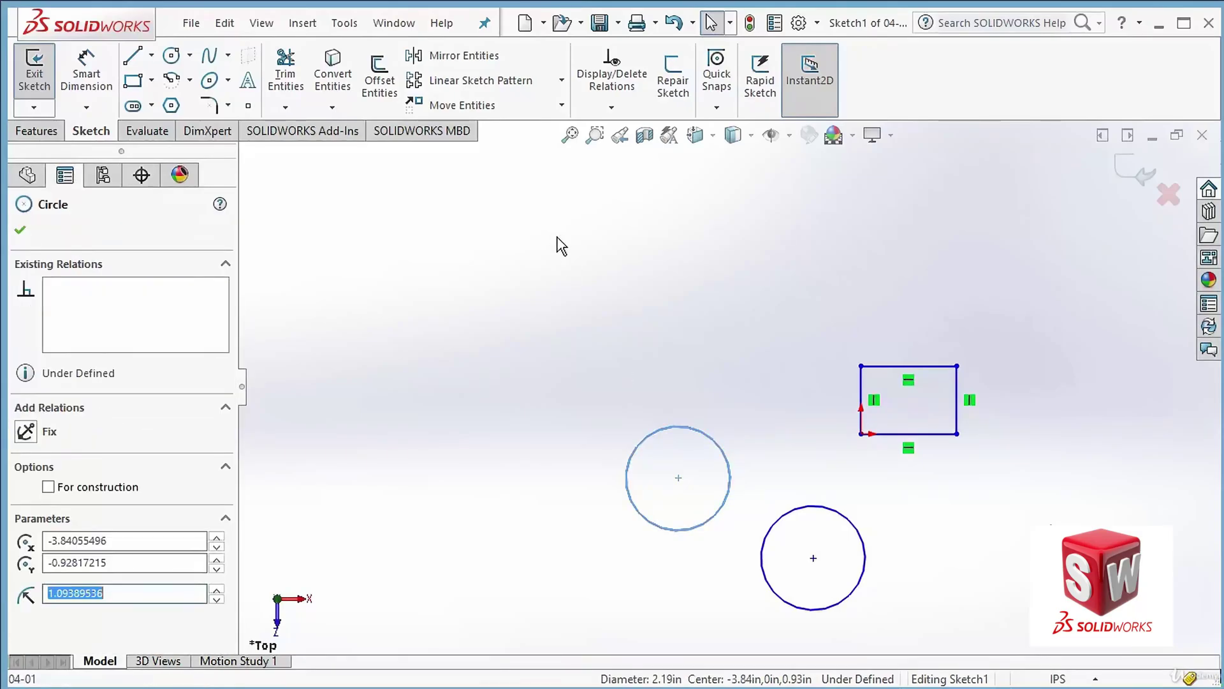
pyautogui.click(561, 105)
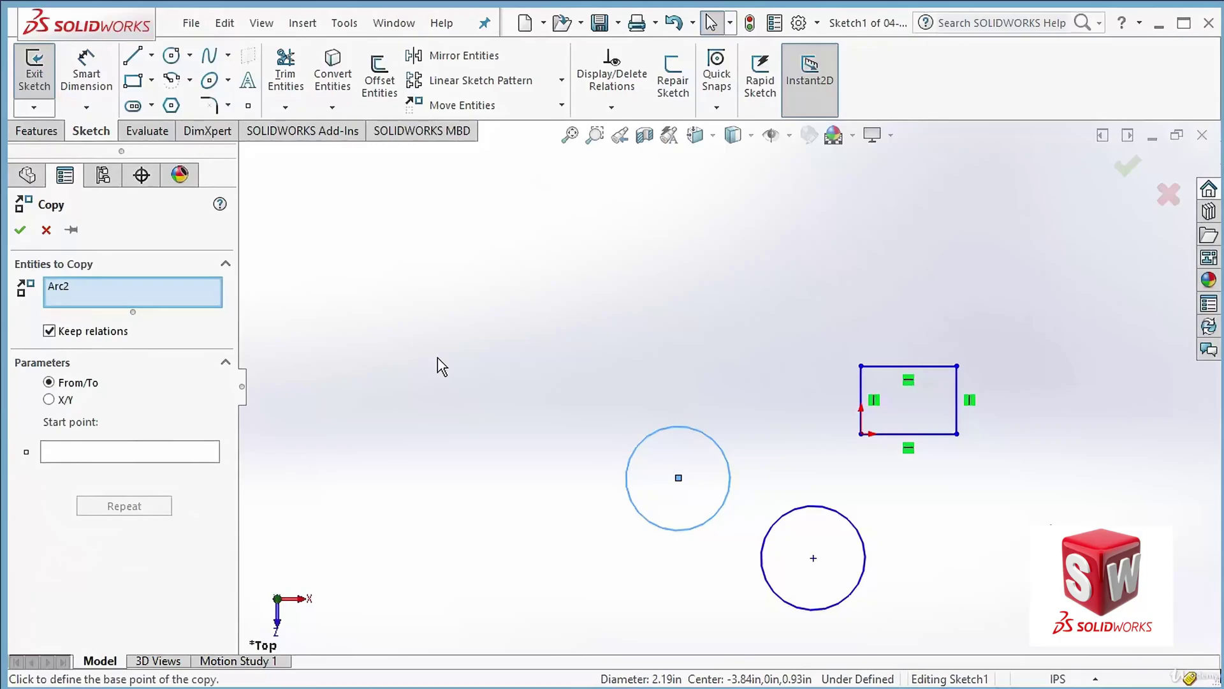
pyautogui.click(66, 399)
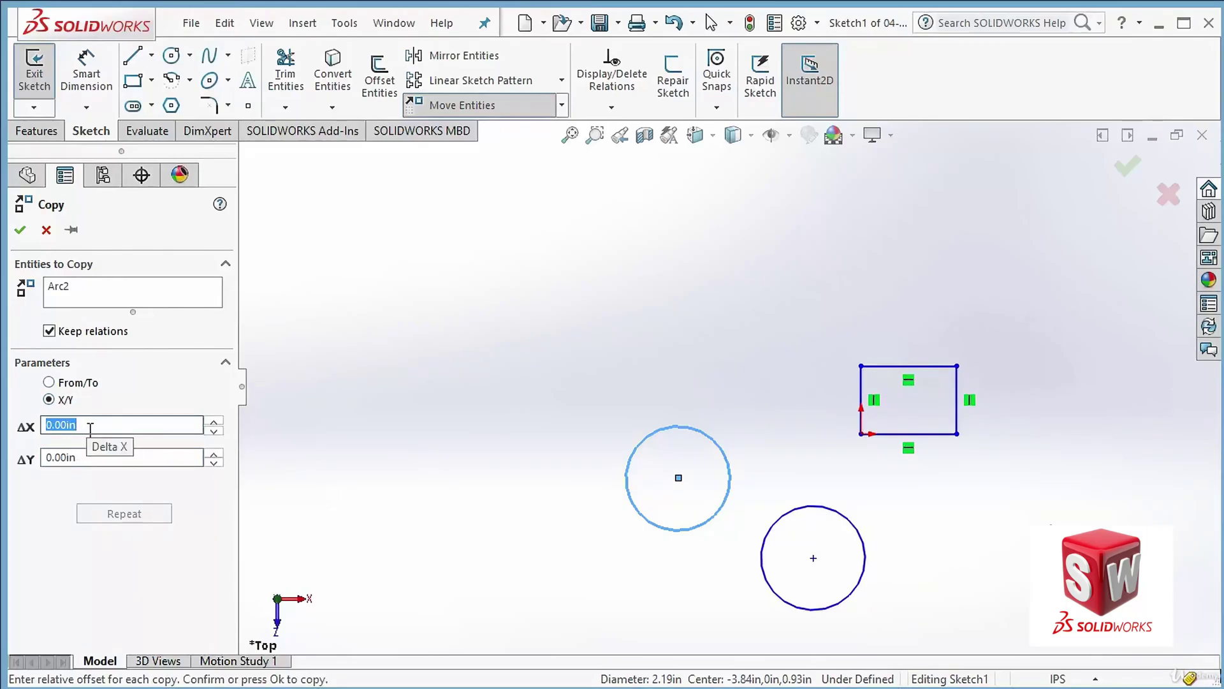
pyautogui.write('-2')
pyautogui.press('Tab')
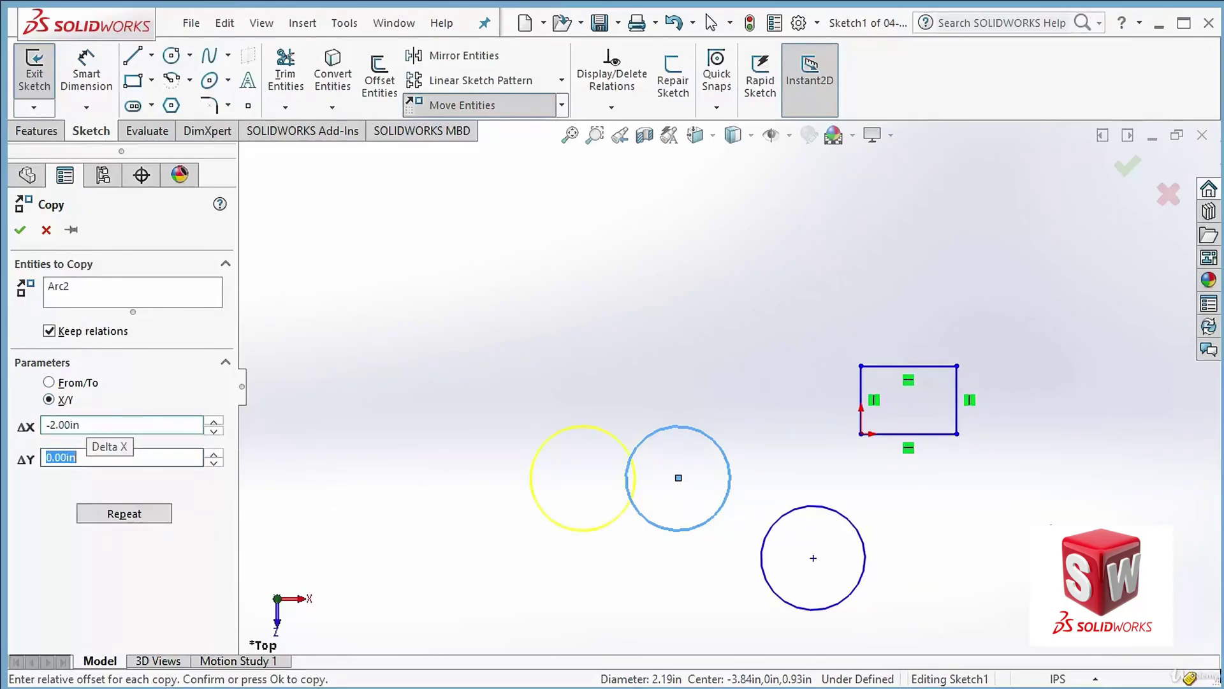
pyautogui.write('-2')
pyautogui.press('Tab')
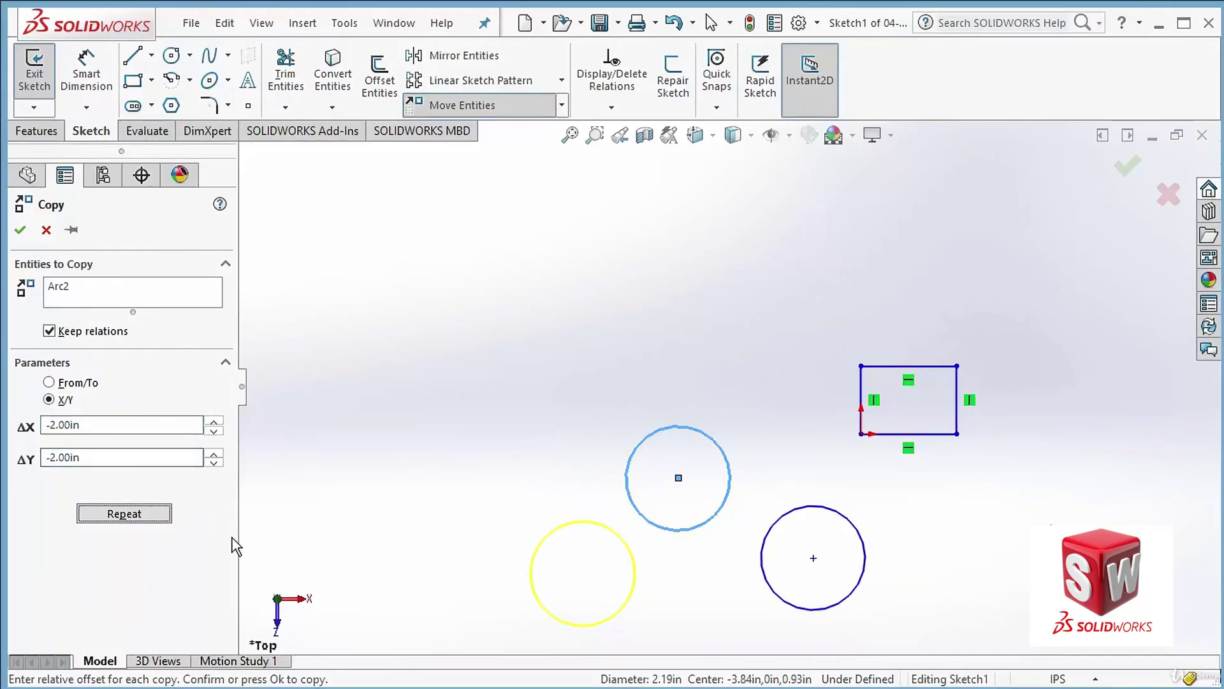
pyautogui.click(151, 519)
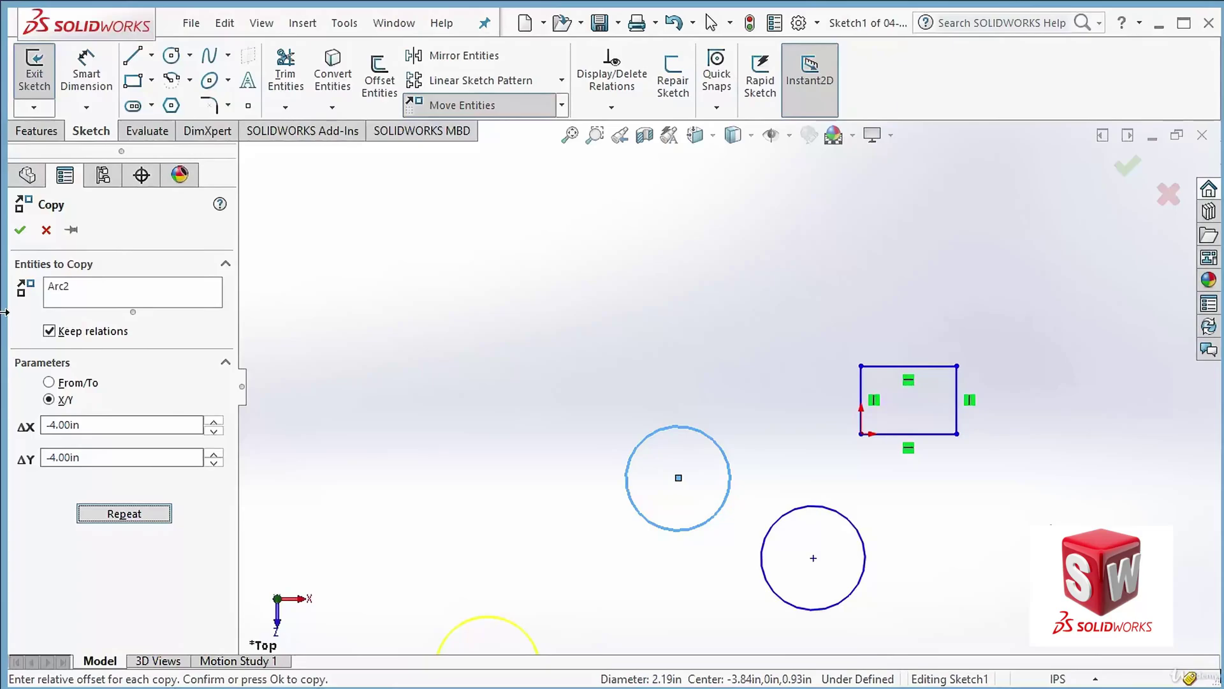
pyautogui.click(20, 231)
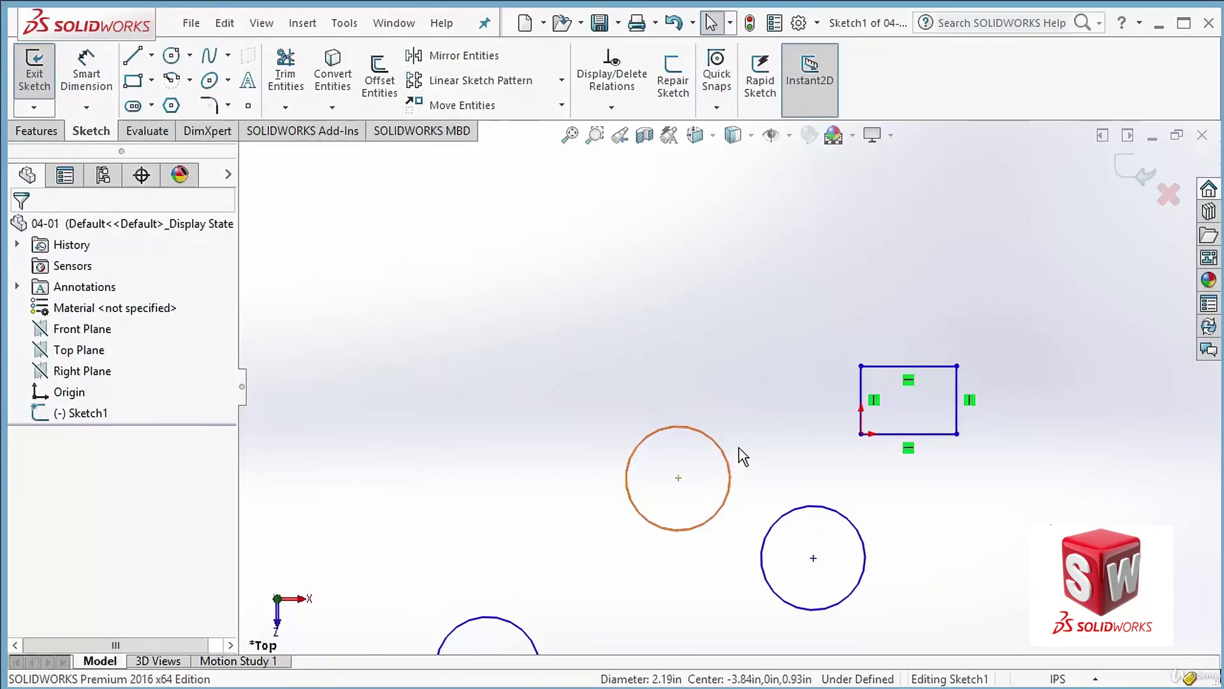
# Drag-copy the middle circle up-left, two circles higher up, and the left circle further left.
pyautogui.click(728, 525)
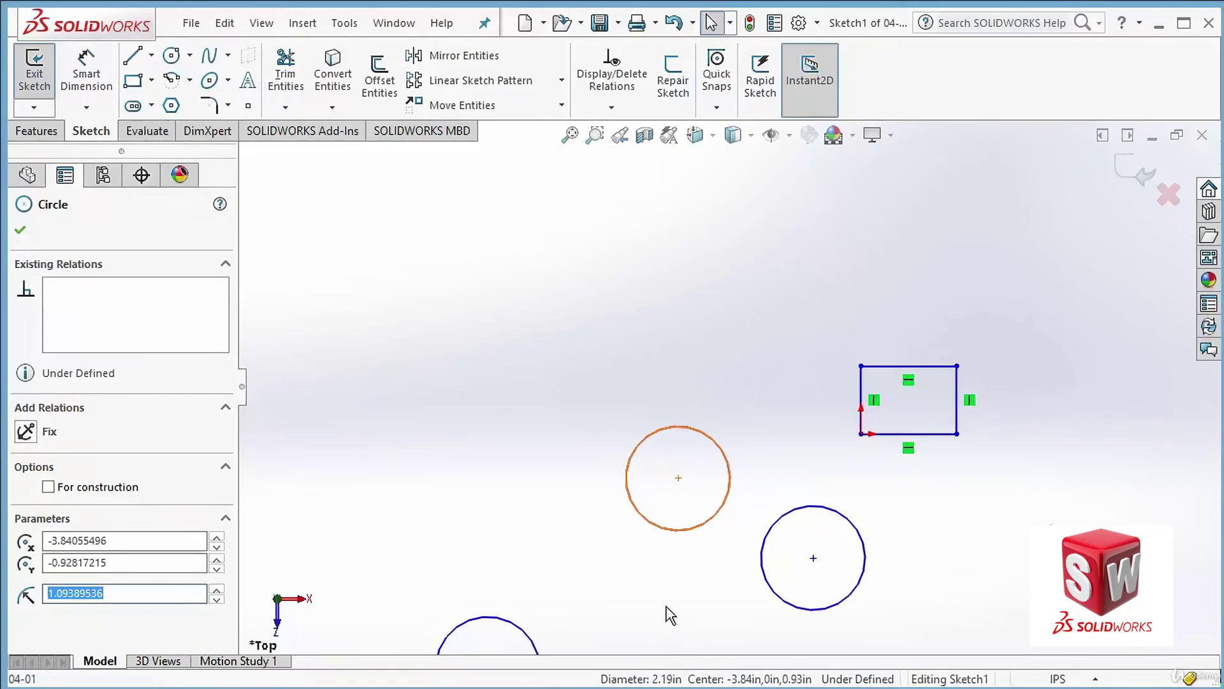
pyautogui.keyDown('ctrl'); pyautogui.moveTo(637, 446); pyautogui.dragTo(510, 364); pyautogui.keyUp('ctrl')
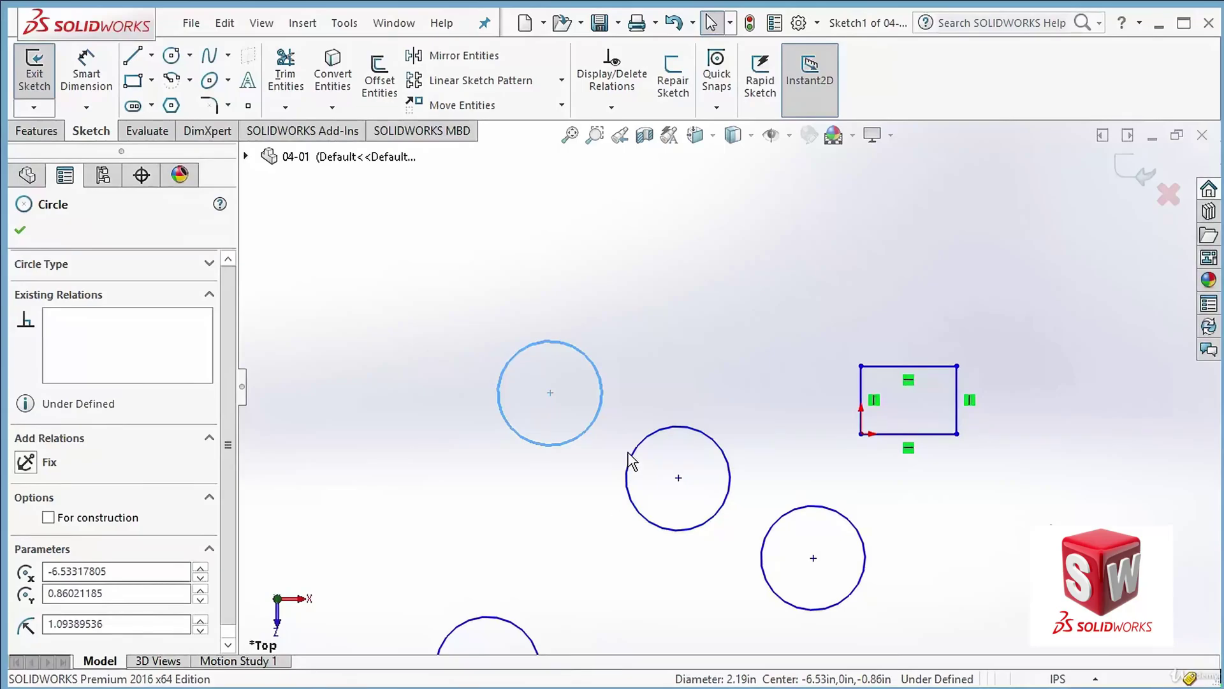
pyautogui.keyDown('ctrl'); pyautogui.moveTo(667, 439); pyautogui.dragTo(481, 665); pyautogui.keyUp('ctrl')
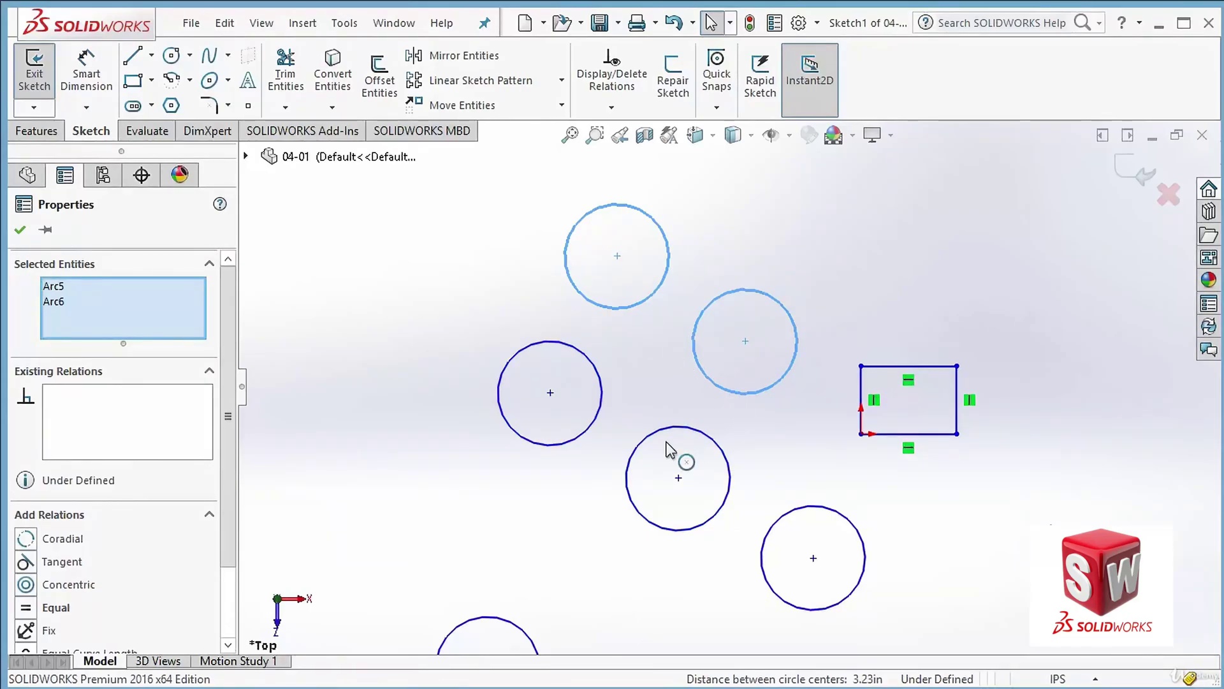
pyautogui.click(560, 446)
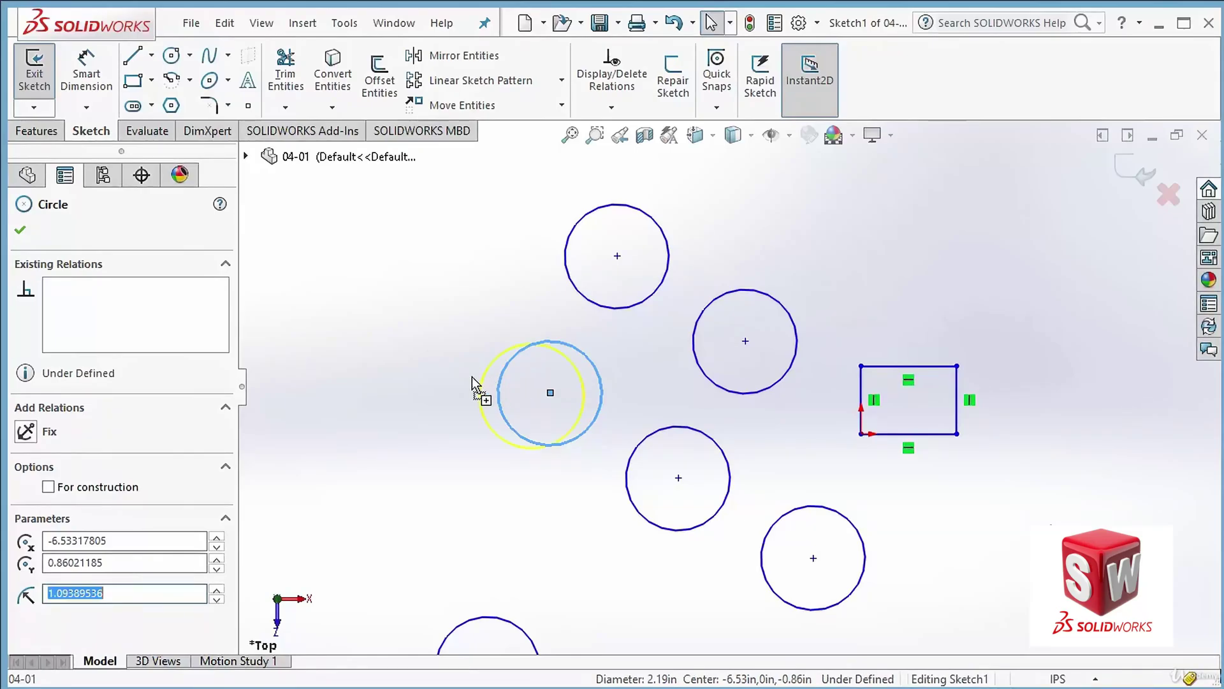
pyautogui.hotkey('ctrl', 'v')
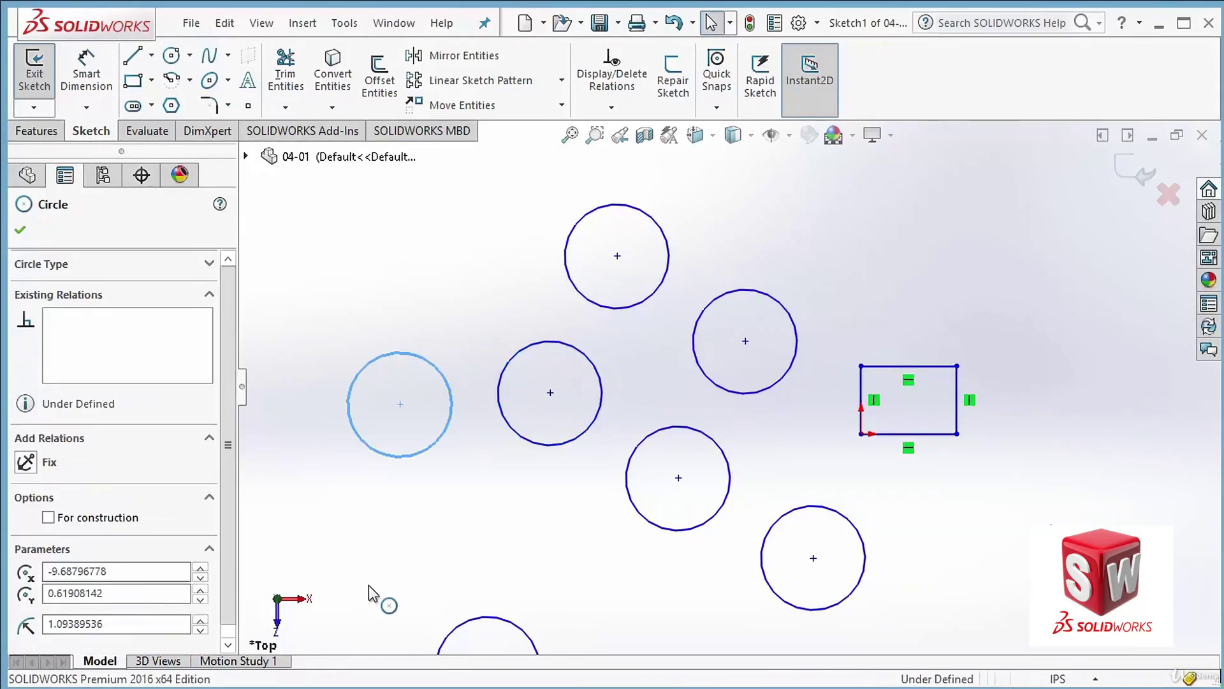